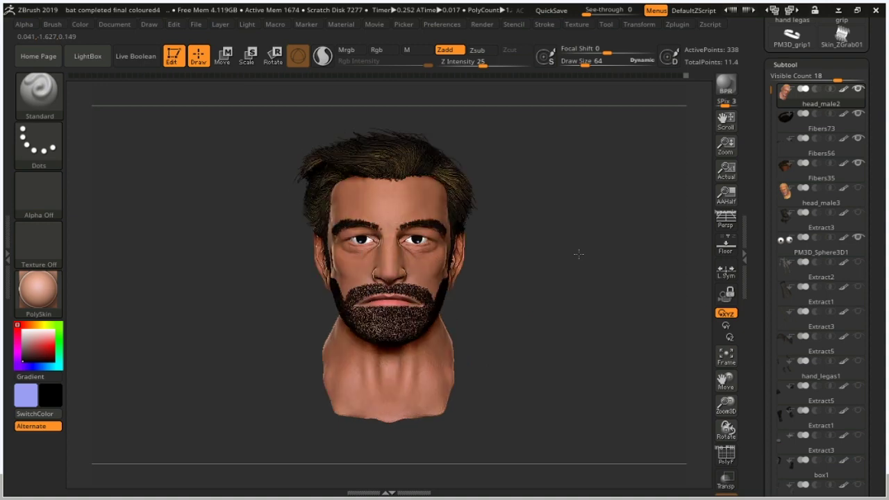
- Turn the bearded head to a three-quarter view
key(ctrl)
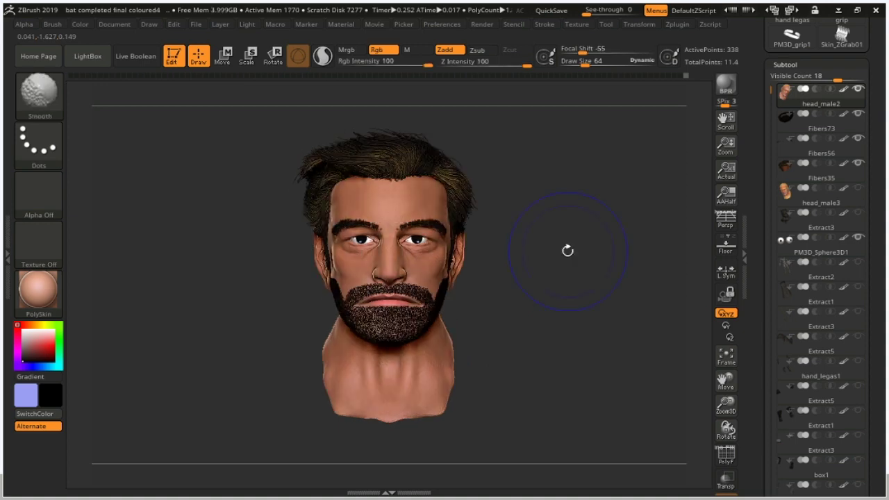
key(ctrl)
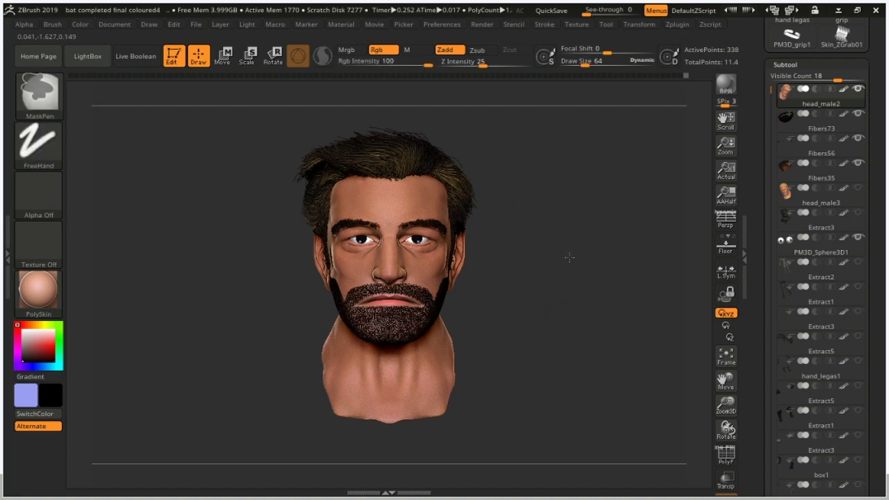
scroll(575, 258, up, 2)
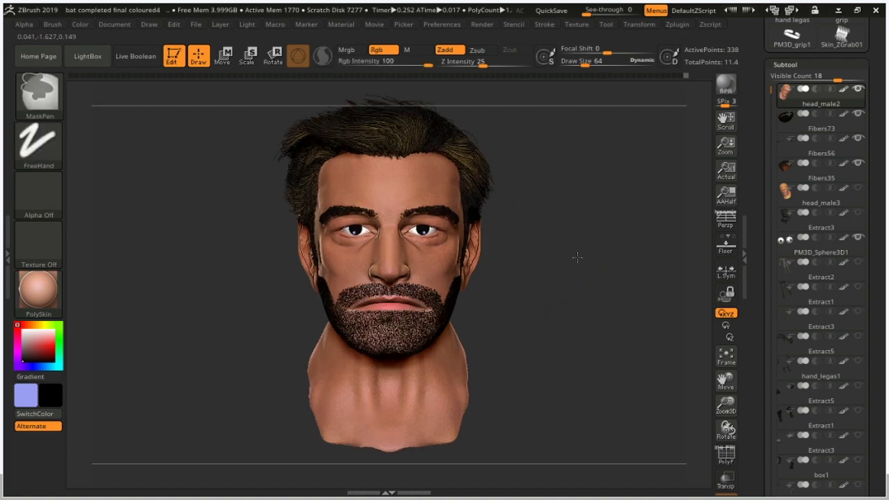
scroll(578, 257, up, 1)
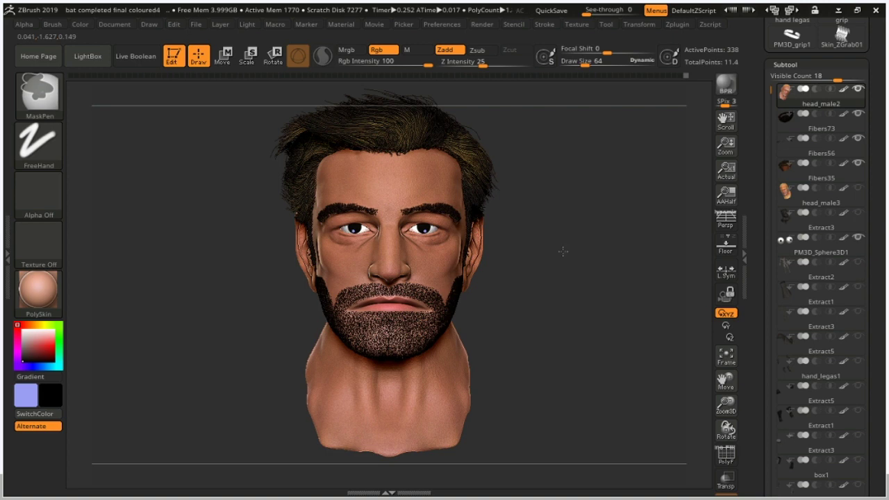
scroll(560, 252, down, 2)
drag(532, 252, 533, 255)
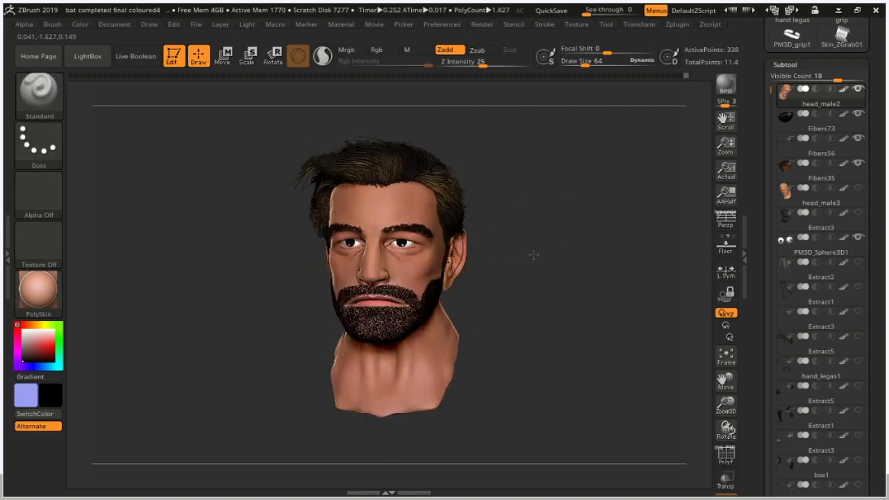
- Set the document width to 4000 and resize the canvas to 4000 × 3024
click(114, 25)
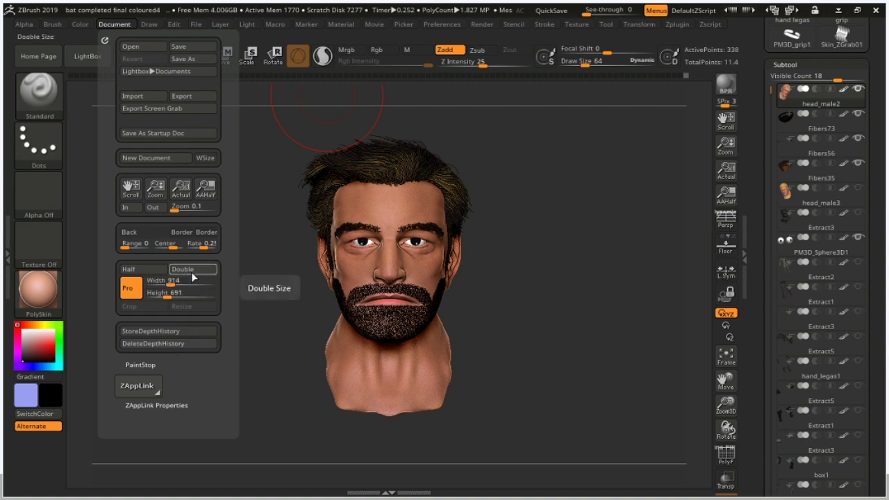
click(152, 280)
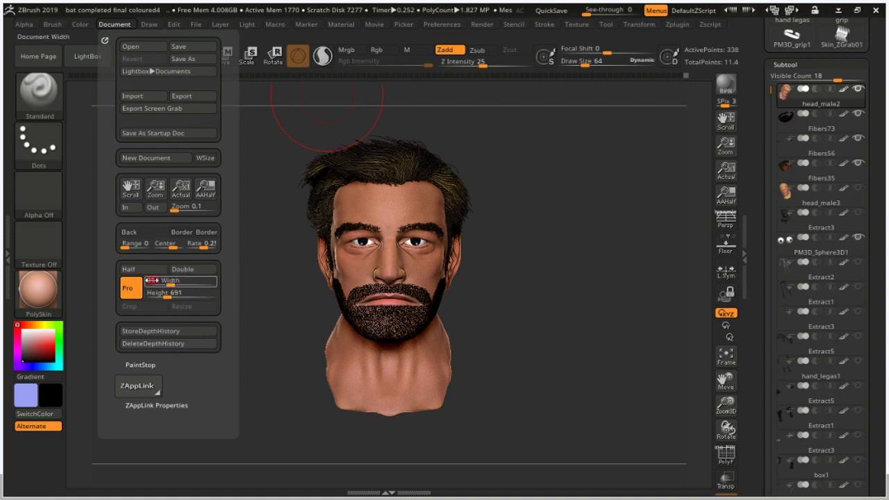
text(400)
key(Return)
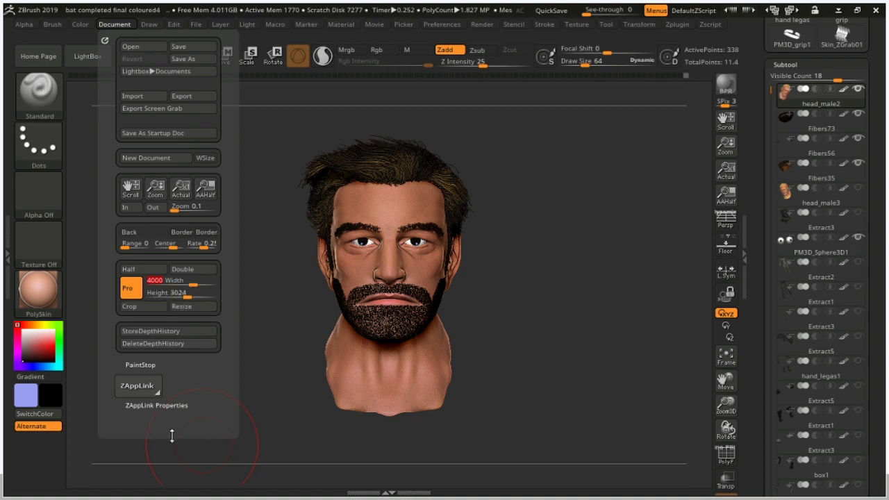
click(181, 307)
- Confirm the resize, return to Edit mode and frame the head higher in the canvas
click(469, 292)
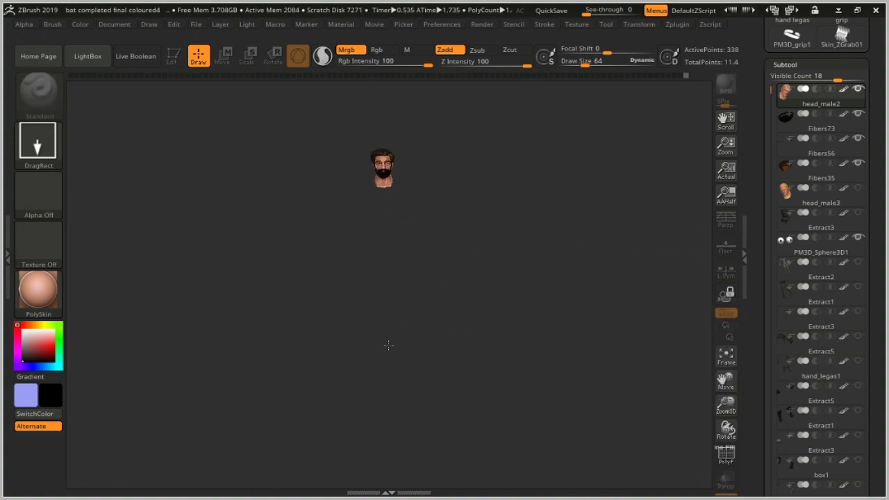
key(t)
key(f)
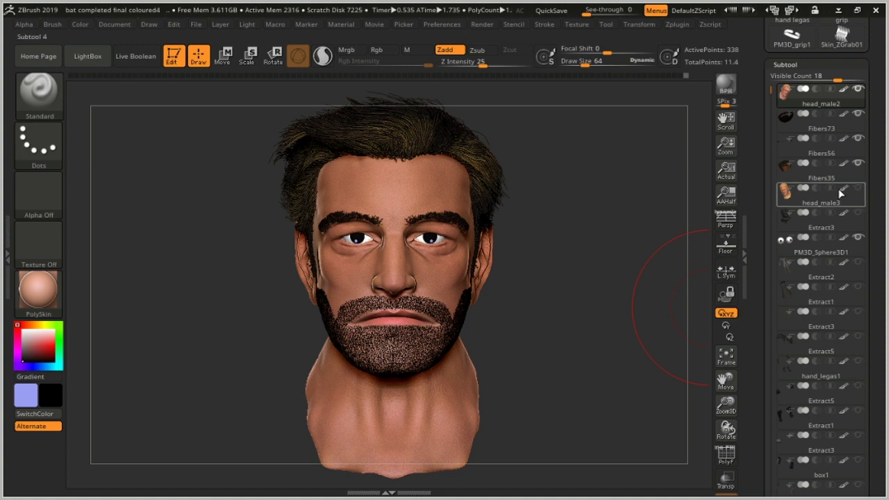
ctrl+right_drag(562, 152, 368, 170)
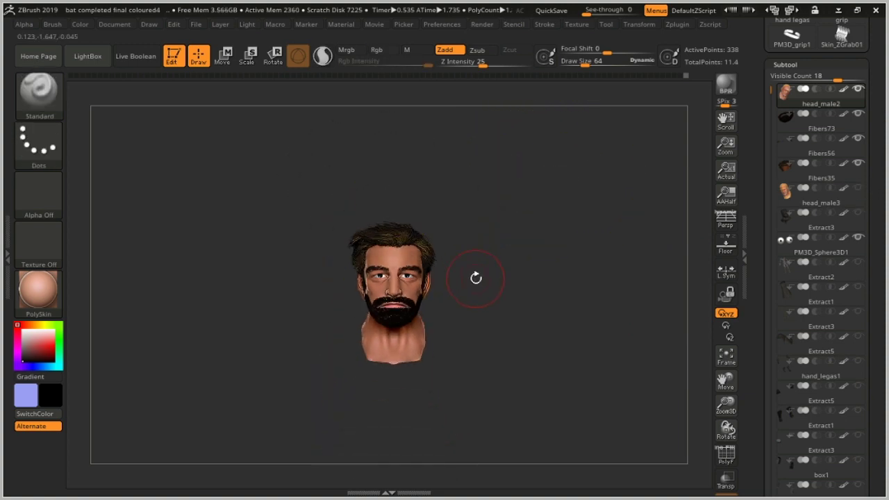
alt+right_drag(476, 278, 471, 201)
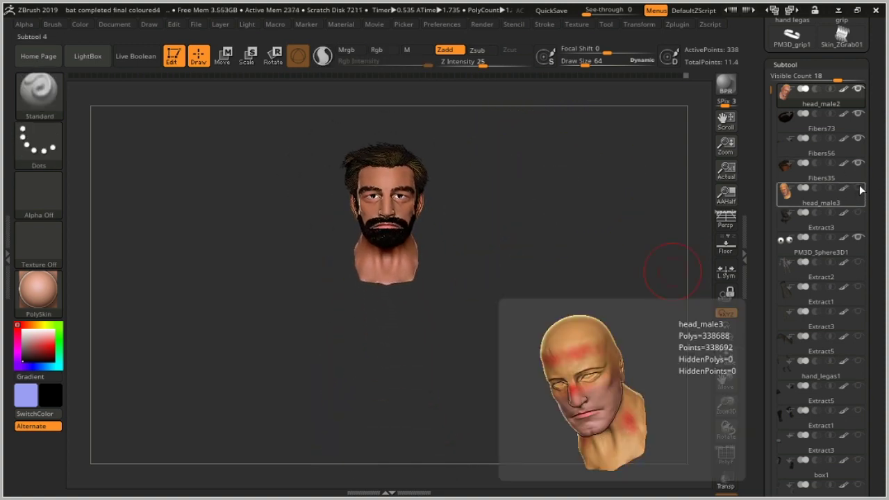
- Make the muscular body, cape and batsuit subtools visible
click(859, 215)
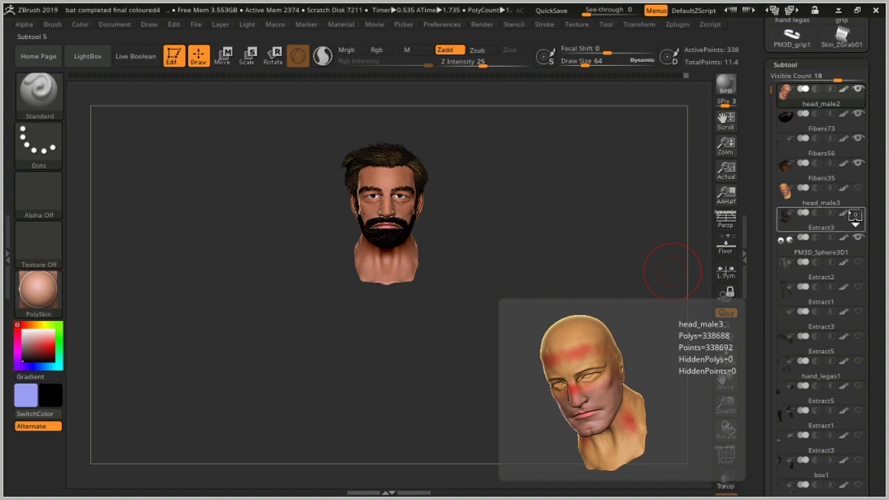
click(859, 265)
click(859, 289)
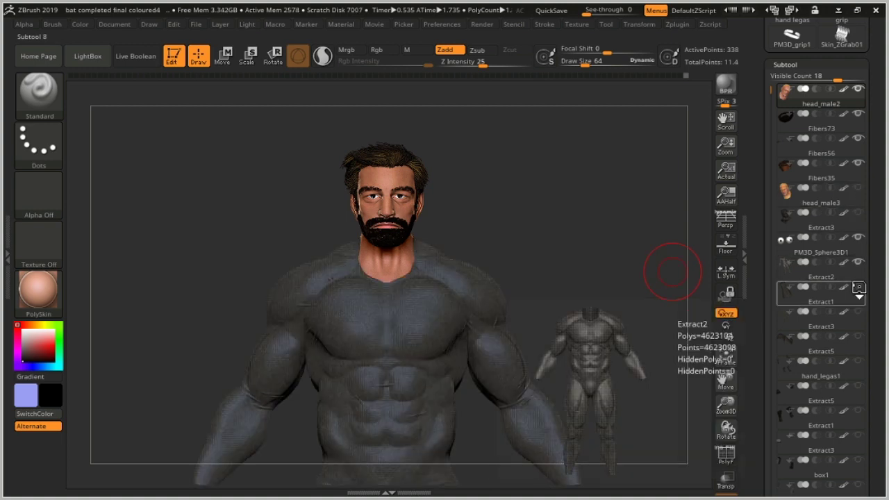
click(860, 313)
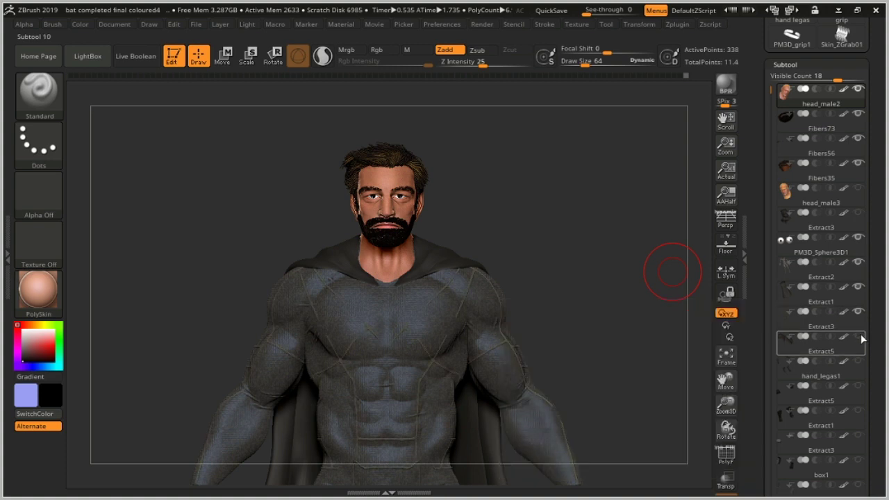
click(861, 337)
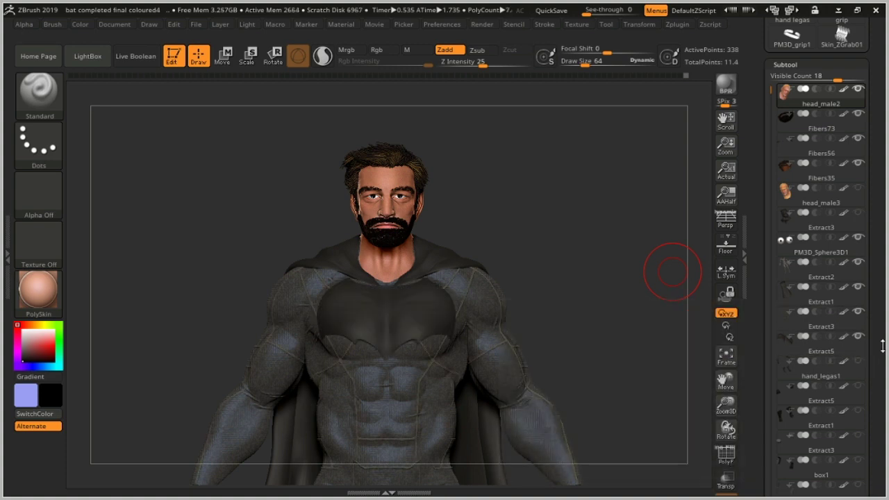
drag(881, 346, 883, 286)
- Show the belt pouches, Extract1, hand_legas1 and the Extract5 gauntlets
click(842, 427)
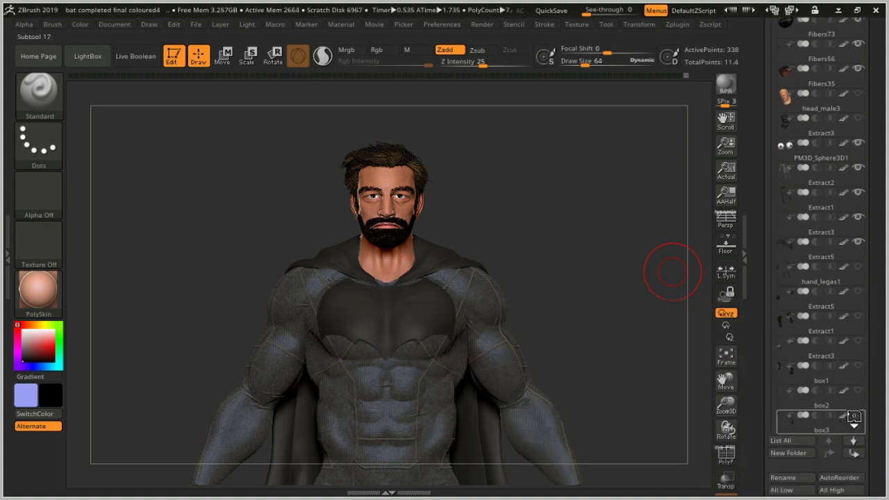
click(859, 401)
click(859, 374)
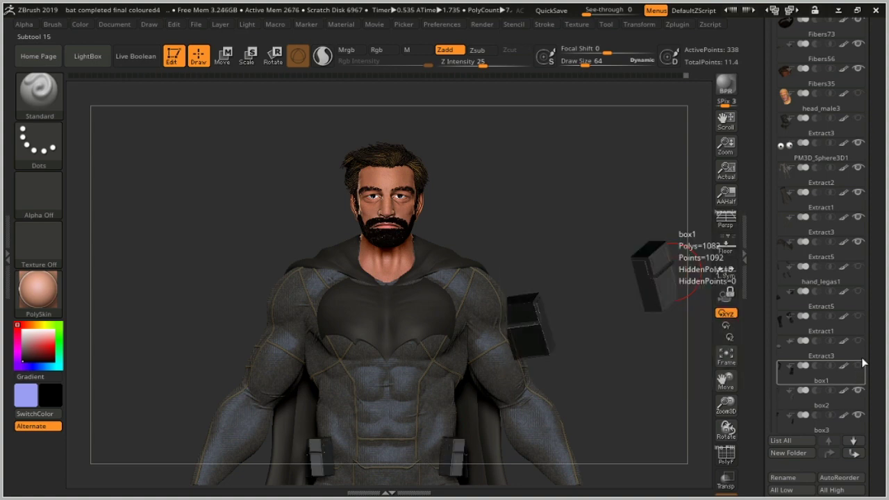
click(859, 321)
click(861, 296)
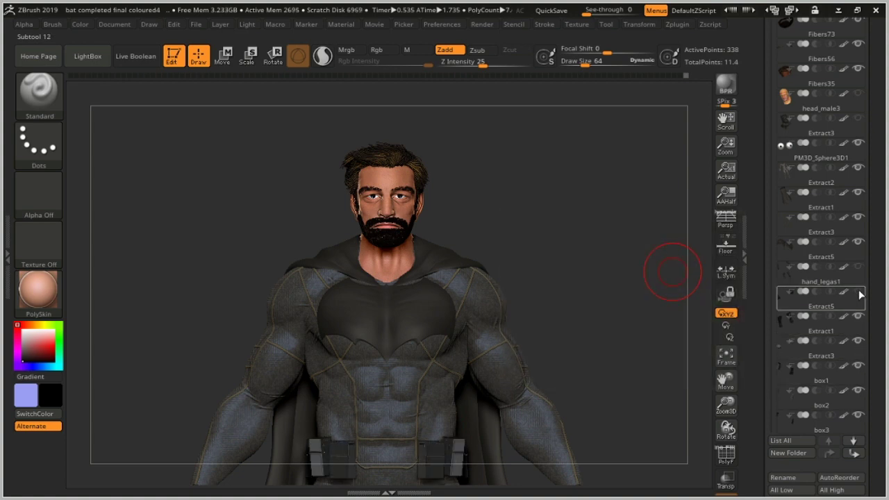
click(861, 272)
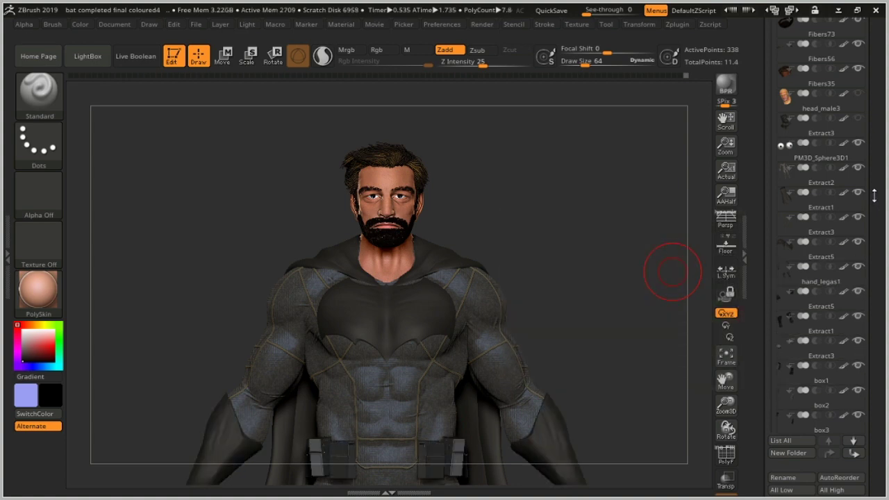
- Show the bomb1 belt buckle, then make the Extract2 body subtool active
scroll(876, 104, up, 1)
scroll(878, 90, up, 1)
scroll(879, 85, up, 1)
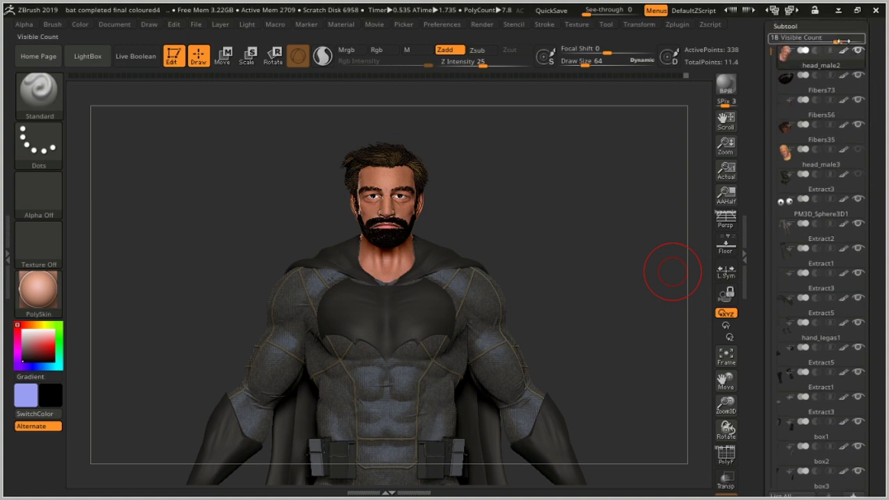
scroll(882, 70, down, 3)
scroll(883, 70, down, 2)
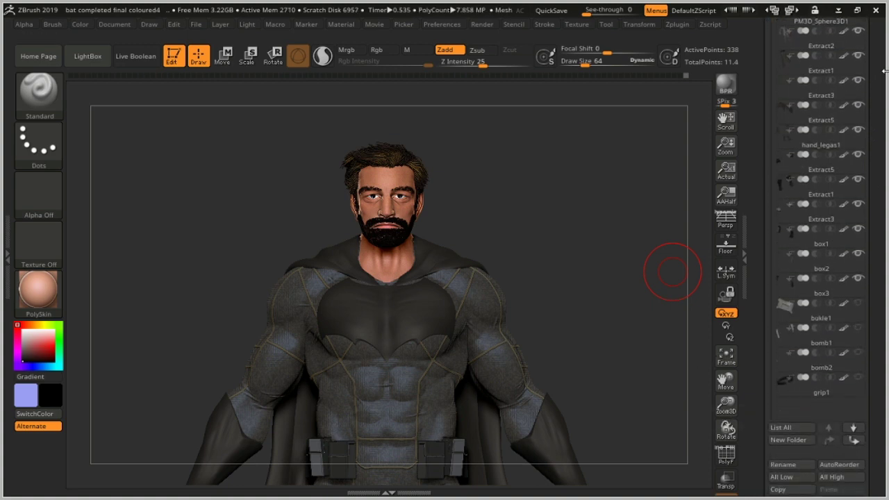
click(860, 333)
click(859, 303)
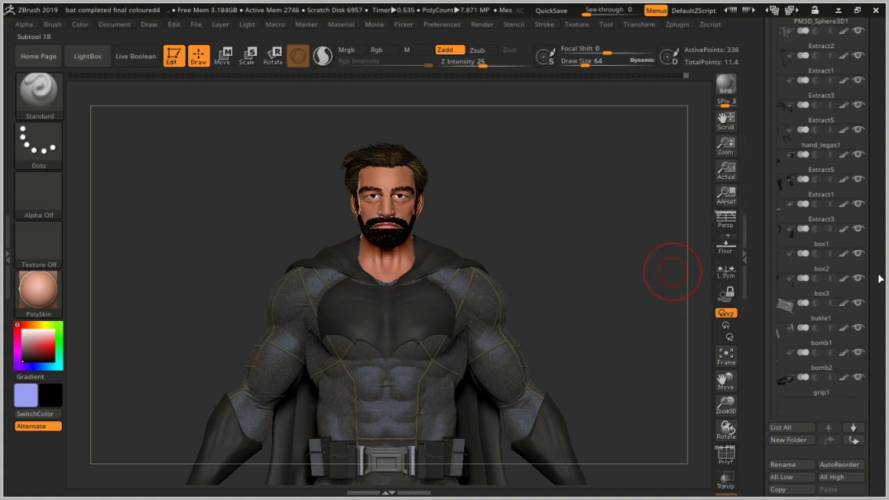
click(789, 85)
click(789, 38)
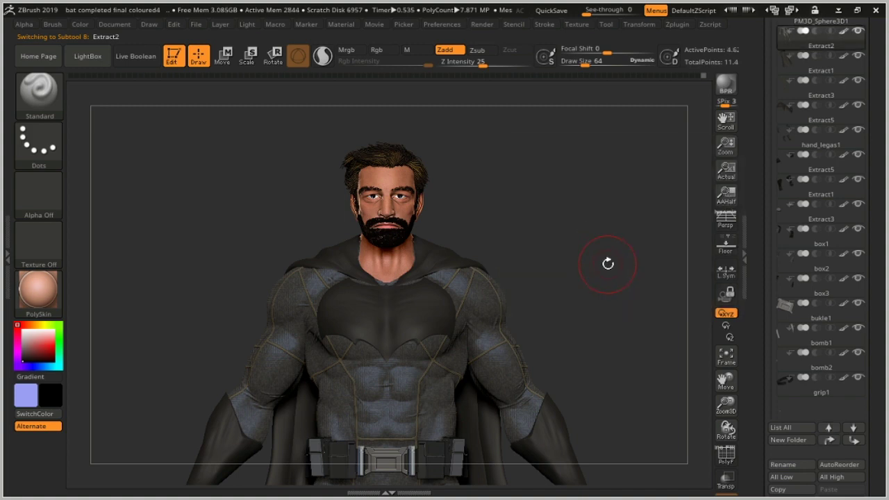
- Frame the whole figure in a three-quarter view and bring up the Render menu
alt+drag(607, 260, 603, 258)
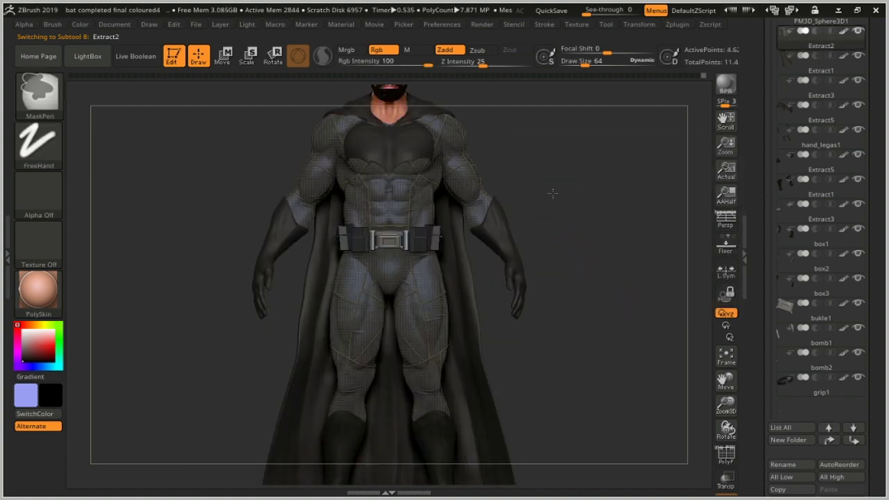
key(f)
drag(525, 196, 498, 205)
click(514, 25)
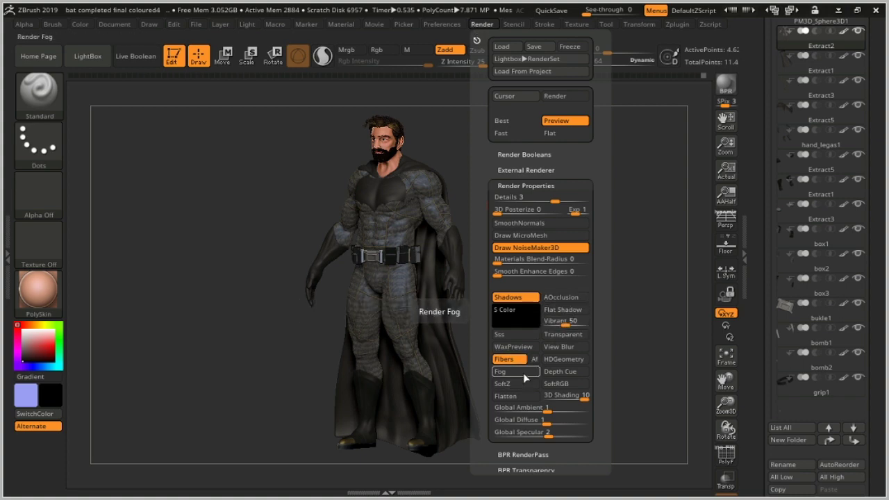
- Turn on fog, raise render details from 3 to 4 and enable HDGeometry
click(504, 372)
drag(554, 200, 587, 200)
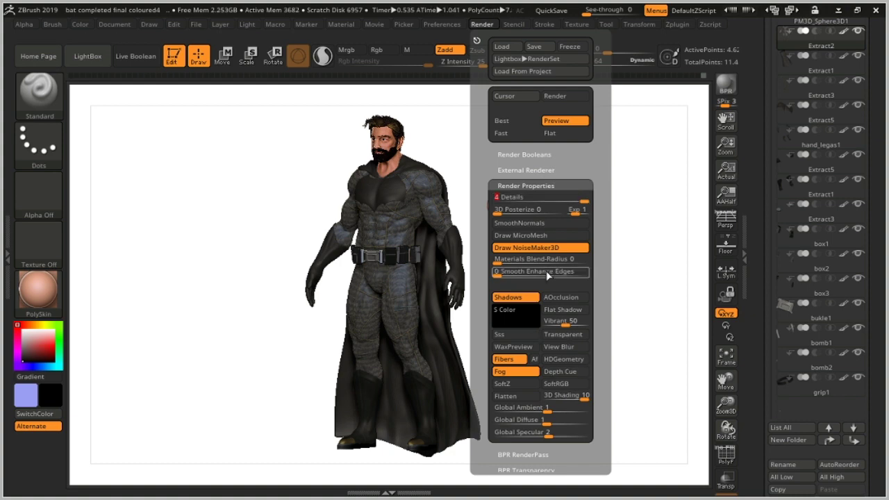
click(566, 359)
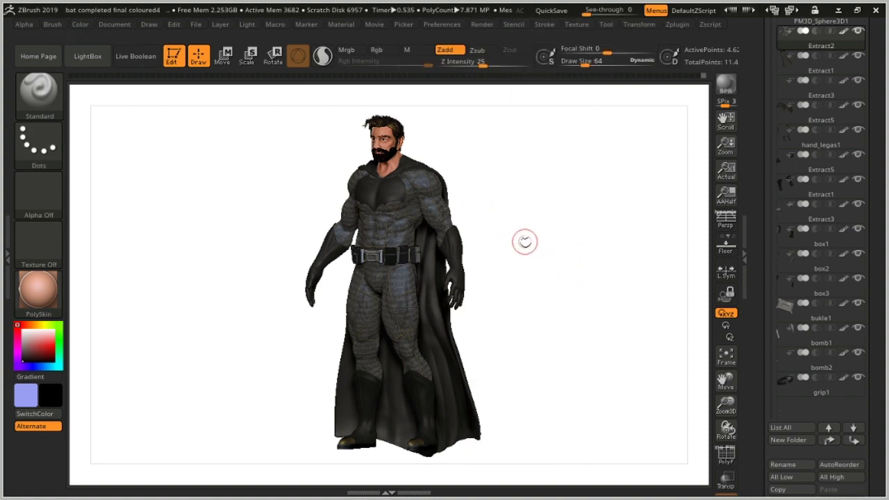
- Rotate the figure toward a side view and run a BPR render with Shift+R
mouse_move(524, 241)
mouse_down()
mouse_move(507, 241)
mouse_move(593, 232)
mouse_move(569, 232)
mouse_move(562, 244)
mouse_move(573, 241)
mouse_up()
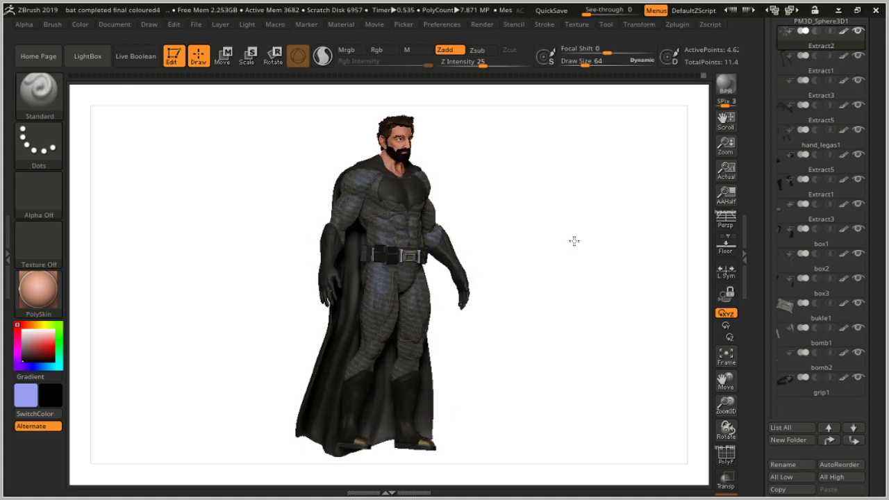
key(shift)
key(shift+r)
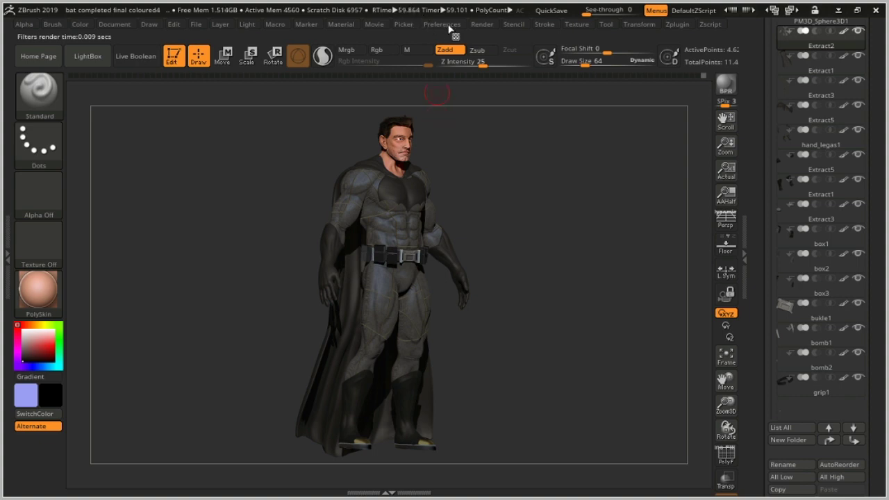
- Collapse and expand the Render Properties and BPR subpalettes in the Render menu
click(512, 25)
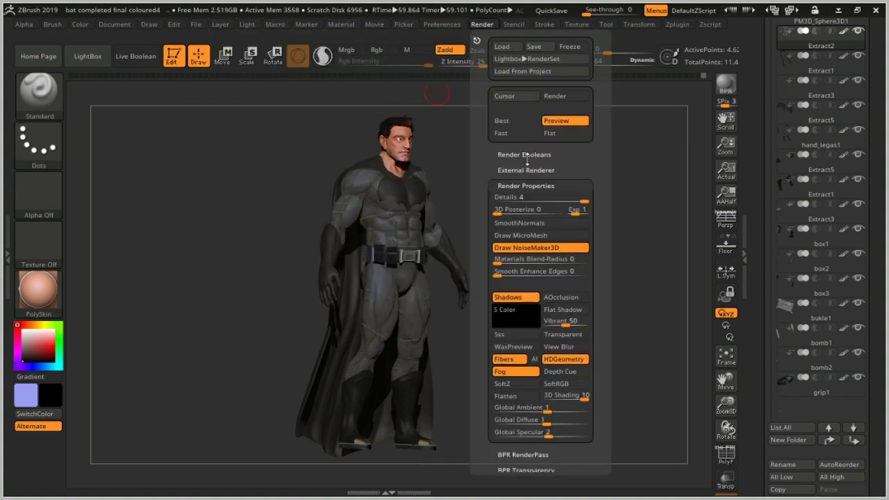
click(530, 185)
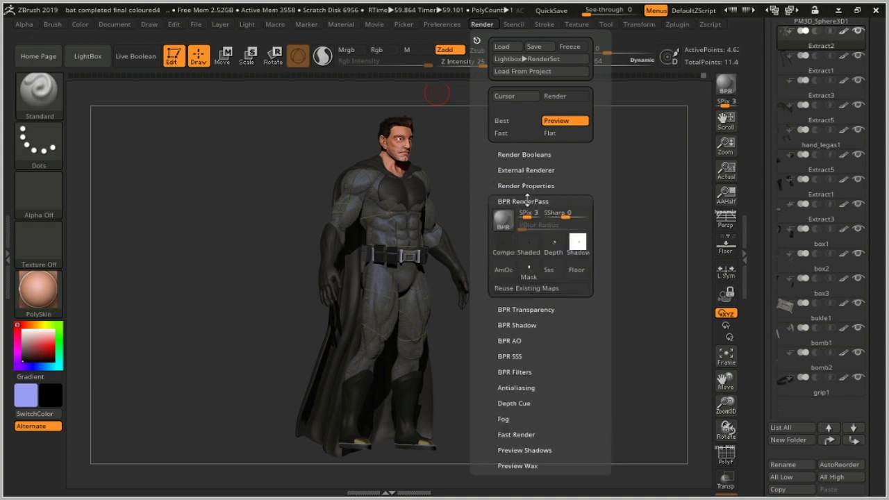
click(525, 201)
click(526, 216)
click(526, 217)
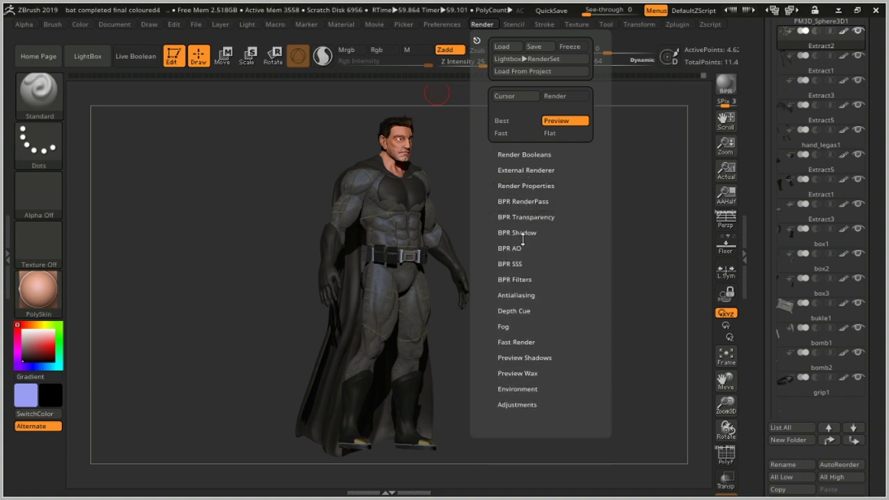
click(523, 233)
click(523, 233)
click(531, 185)
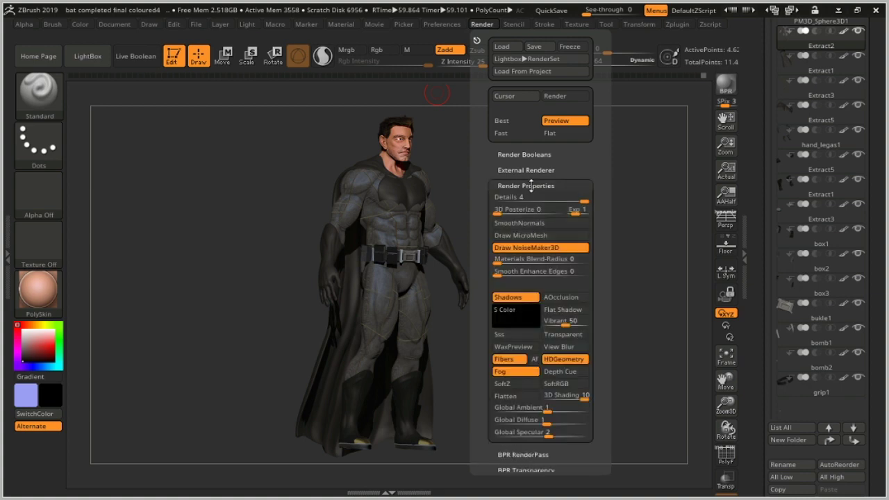
click(530, 185)
click(532, 170)
click(532, 170)
- Expand BPR RenderPass to show the pass thumbnails and start exporting the composite
click(534, 154)
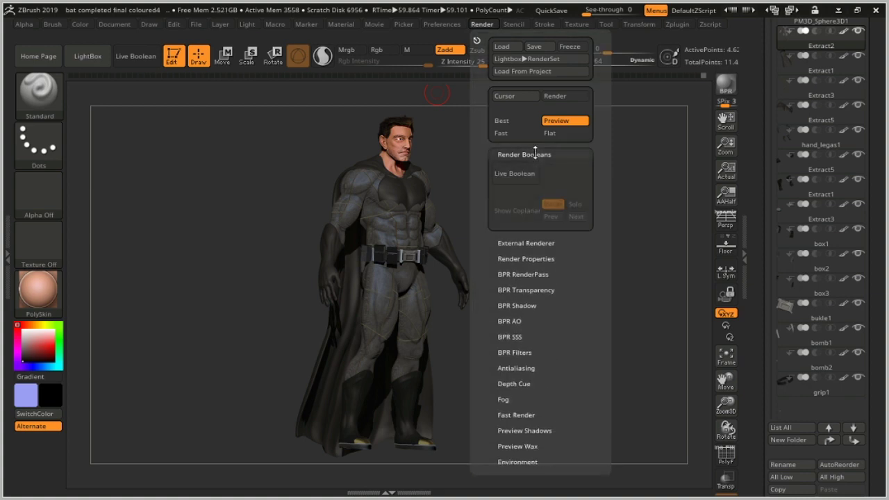
click(534, 154)
click(531, 201)
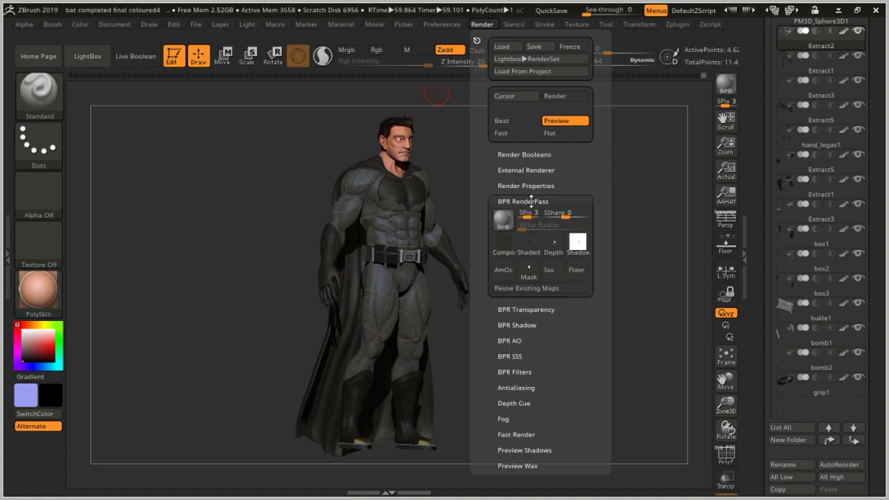
click(501, 245)
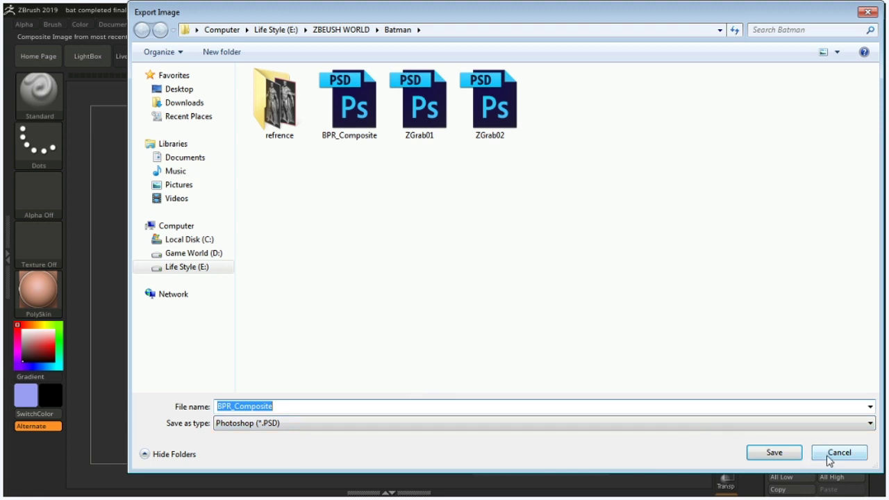
- Cancel the Export Image dialog without saving
click(838, 452)
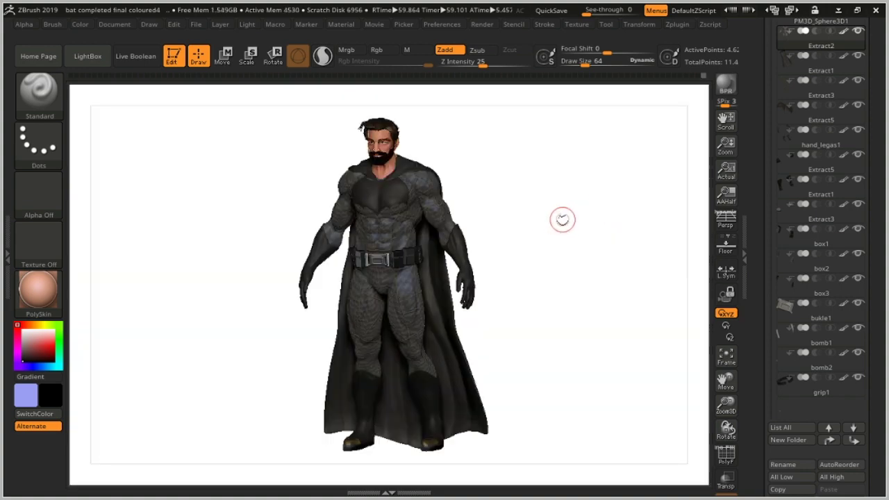
- Rotate the figure to face front, switch to perspective and zoom the canvas out
mouse_move(567, 211)
mouse_down()
mouse_move(575, 197)
mouse_move(565, 196)
mouse_move(599, 193)
mouse_up()
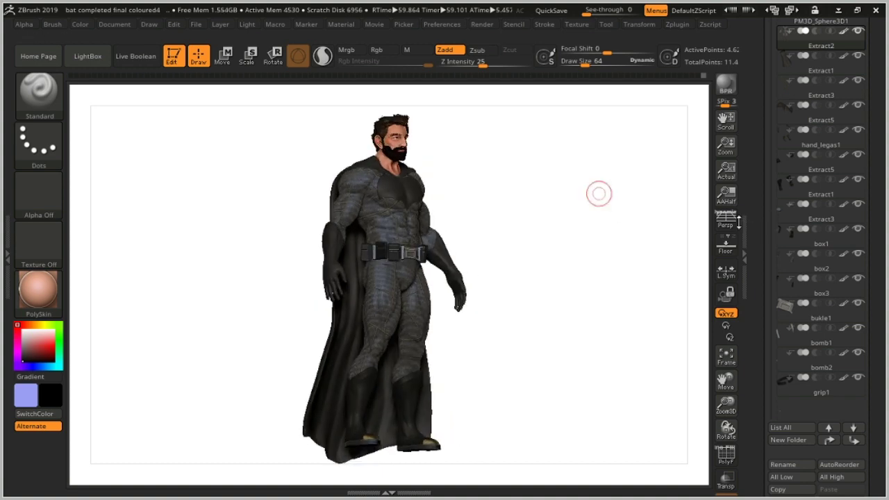
key(p)
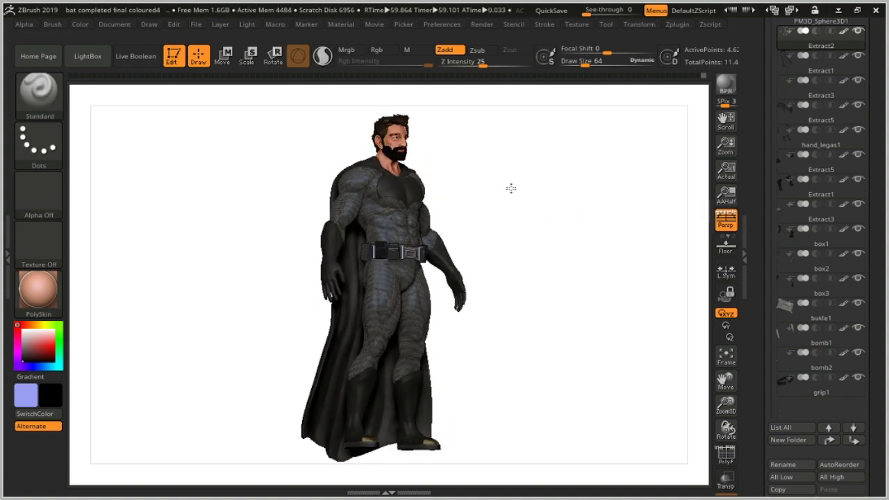
drag(514, 192, 514, 205)
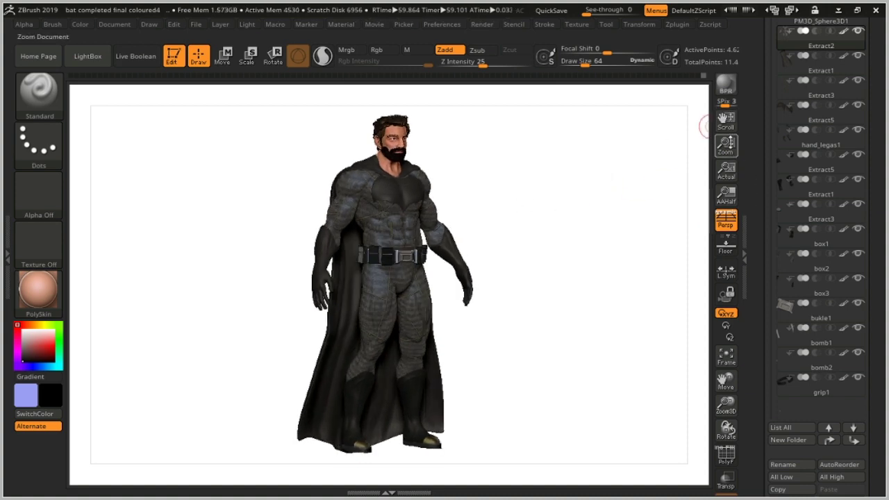
drag(726, 146, 481, 239)
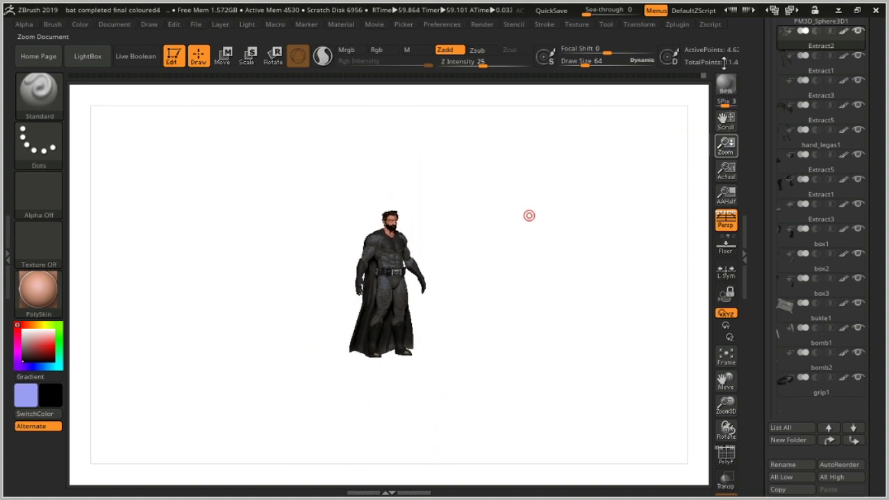
mouse_move(725, 146)
mouse_down()
mouse_move(645, 164)
mouse_move(674, 150)
mouse_up()
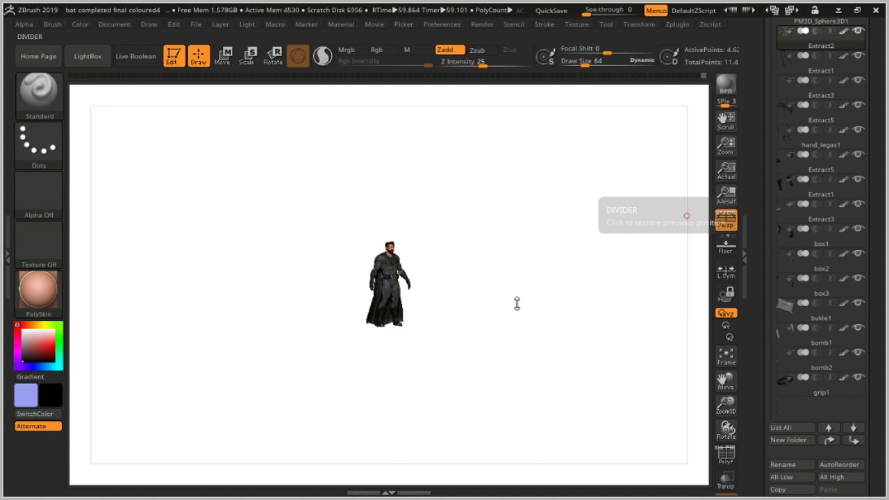
- Adjust the zoom in and out, then re-centre so the full figure fills the canvas
key(f)
key(ctrl)
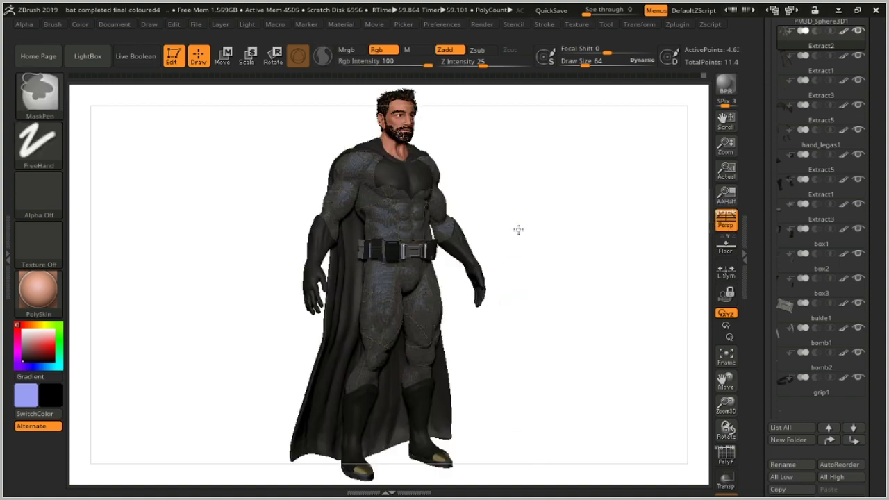
key(minus)
key(plus)
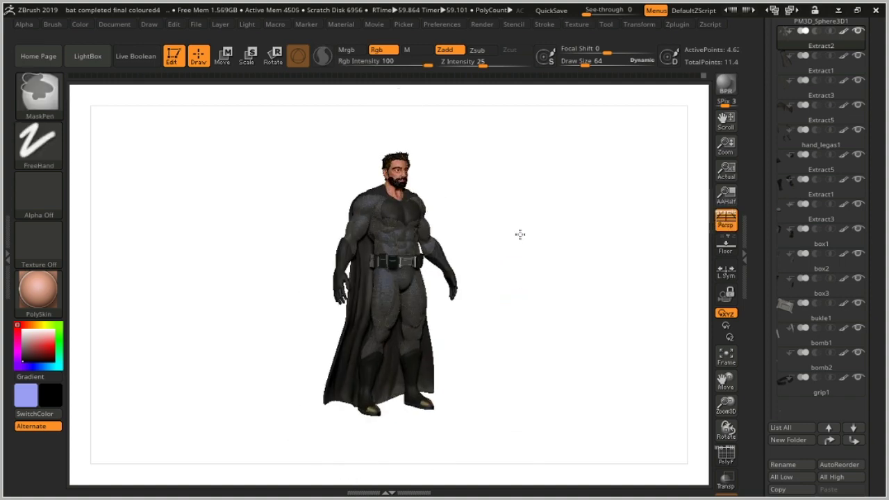
key(plus)
key(plus)
key(plus)
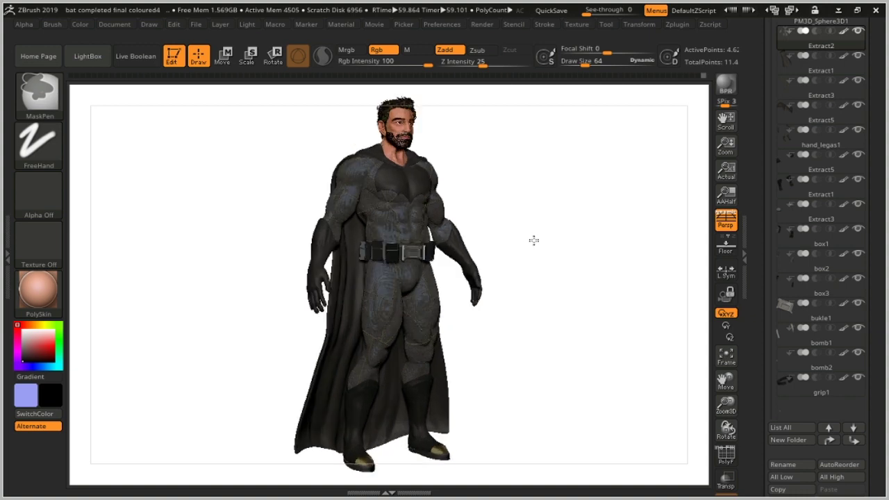
key(plus)
key(plus)
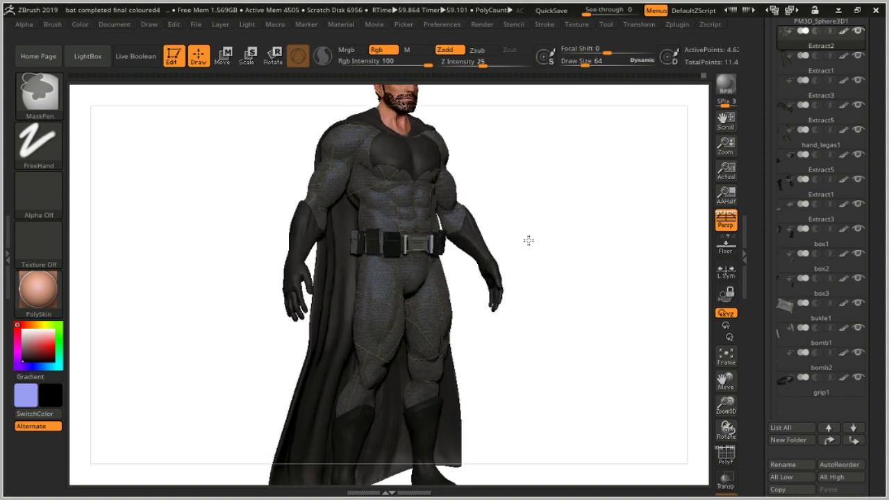
key(f)
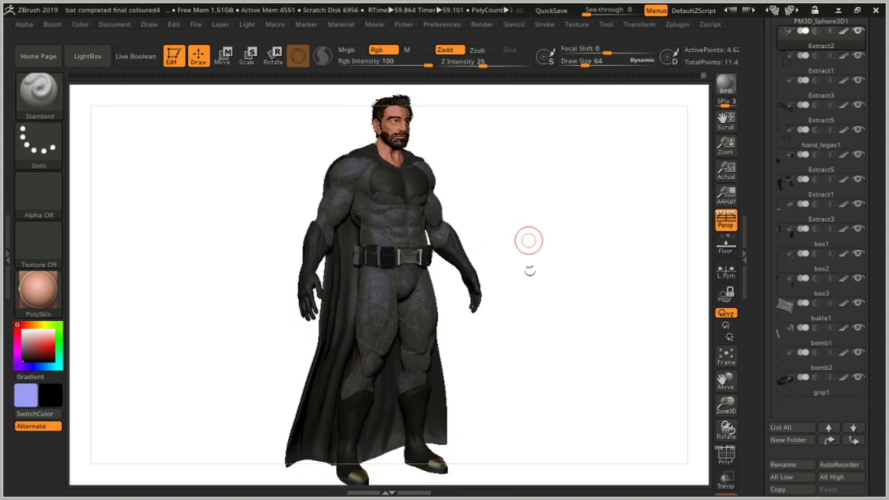
key(plus)
key(minus)
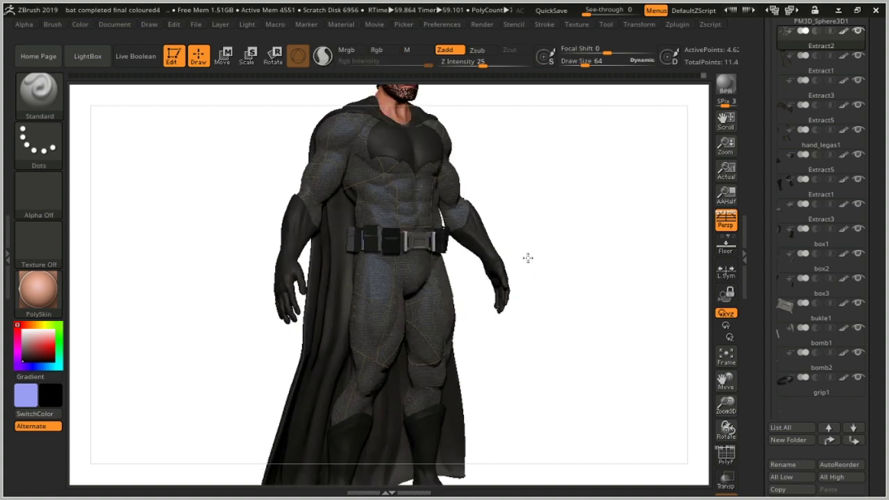
key(plus)
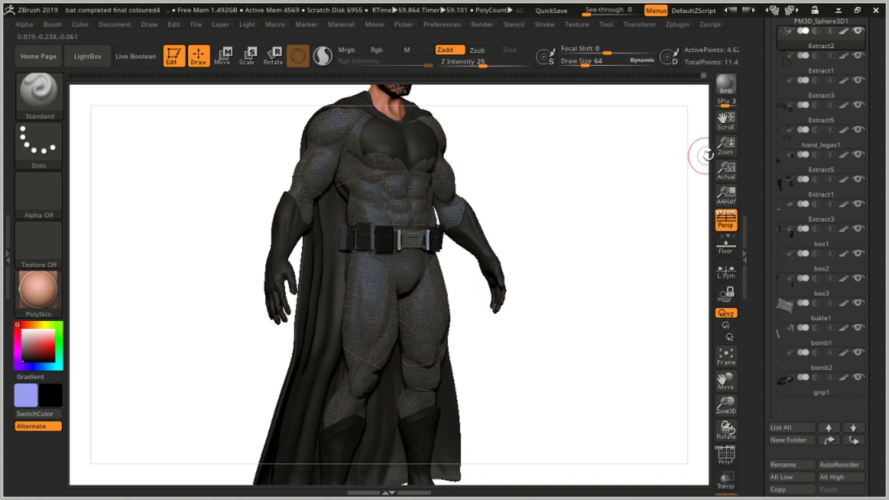
key(f)
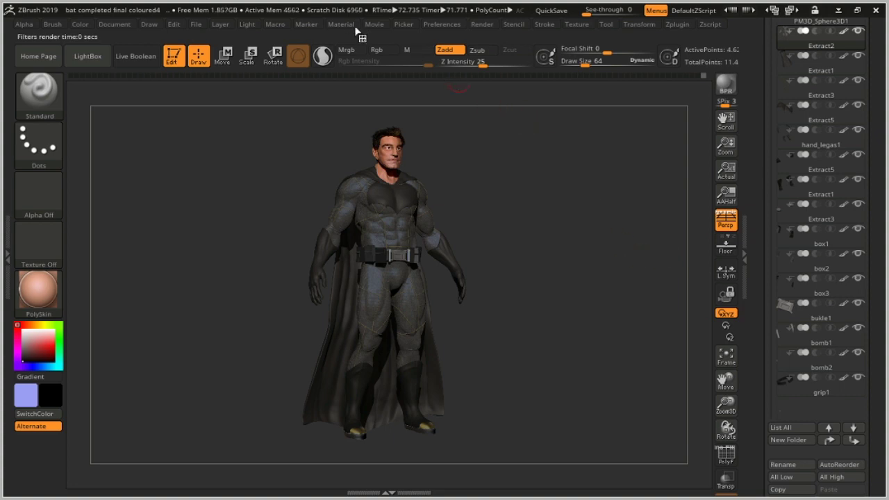
- Export the BPR composite as PNG 'bat1' in the Batman folder, keeping BPR_Composite
click(341, 24)
click(306, 25)
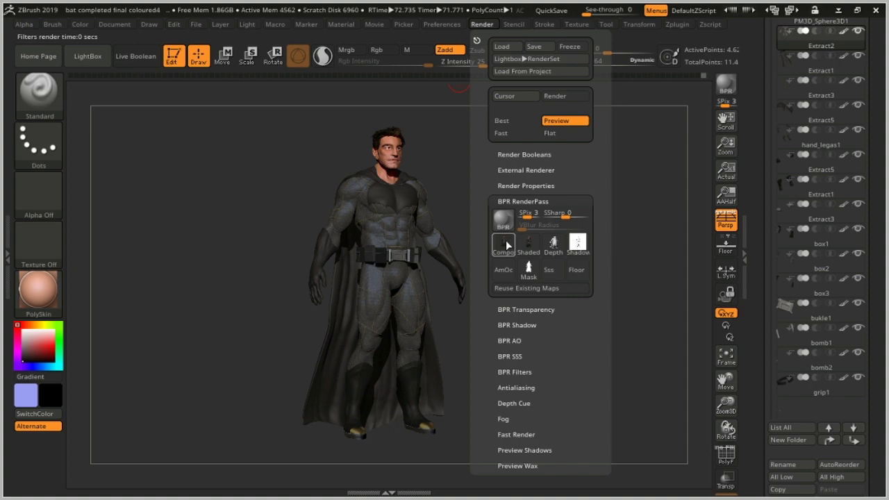
click(506, 245)
click(422, 423)
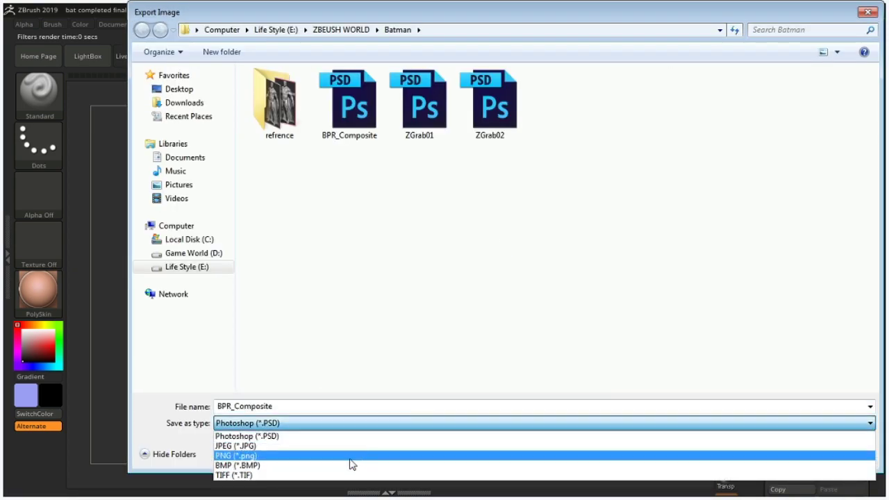
click(351, 456)
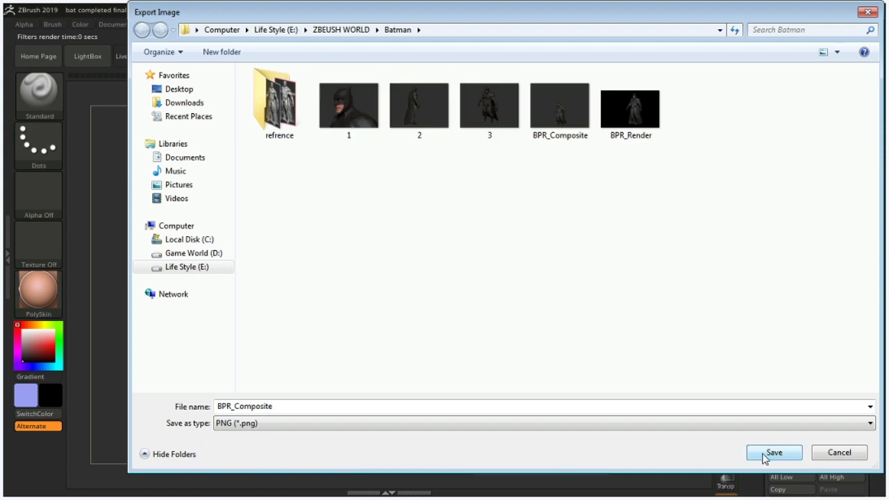
click(764, 457)
click(535, 251)
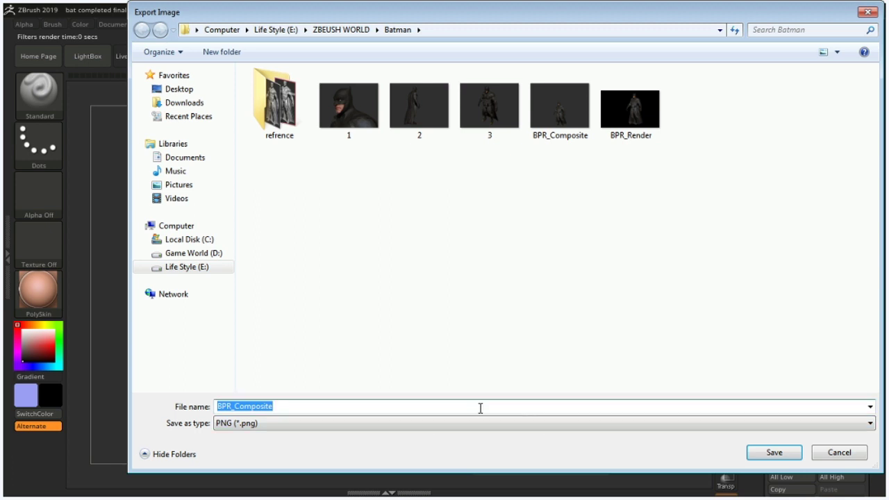
text(bat)
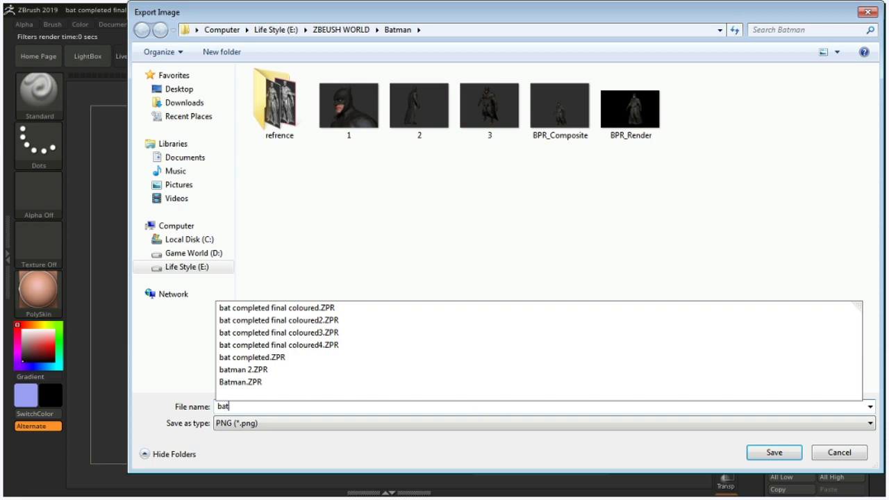
text(1)
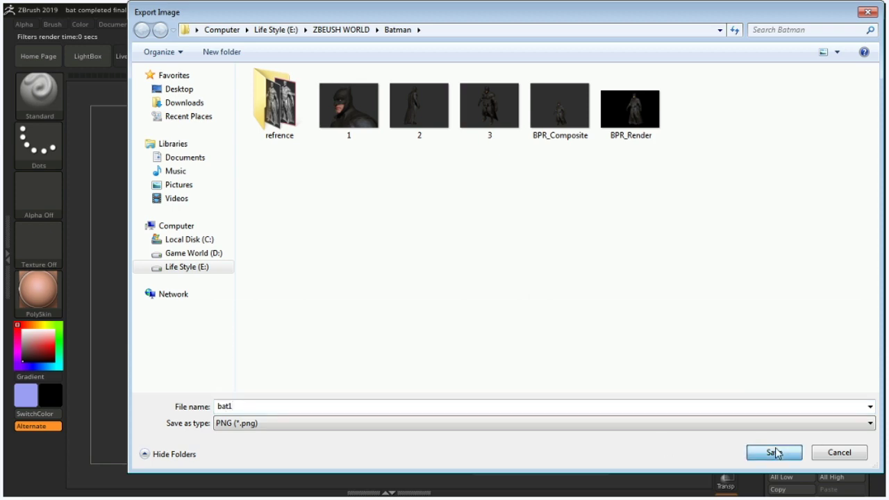
click(774, 453)
click(638, 212)
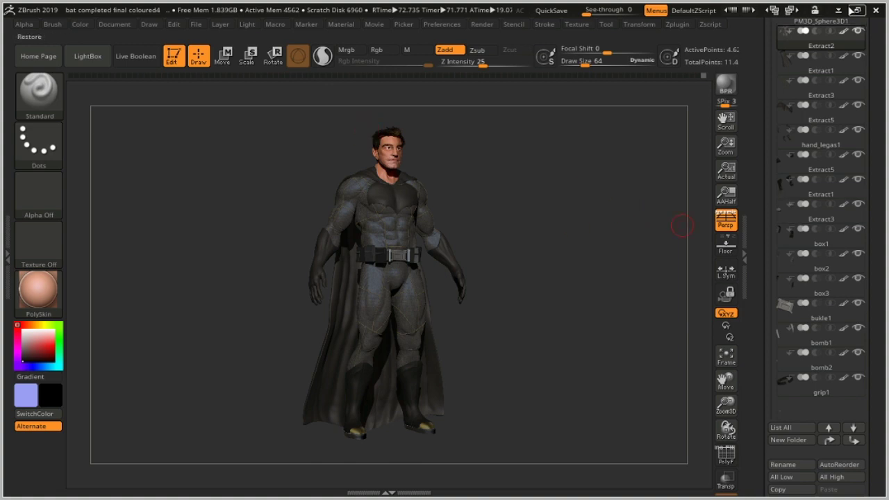
- In Explorer, browse to Life Style (E:) > ZBEUSH WORLD > Batman to find bat1
key(super)
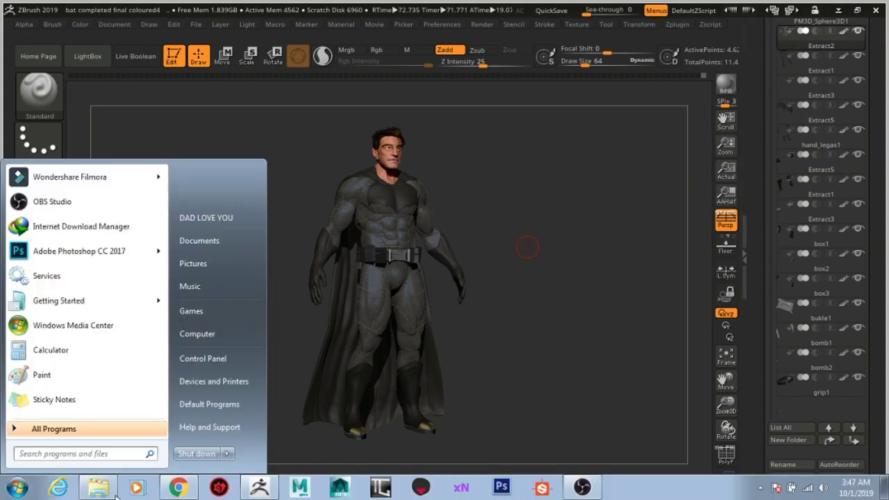
click(112, 491)
mouse_move(70, 311)
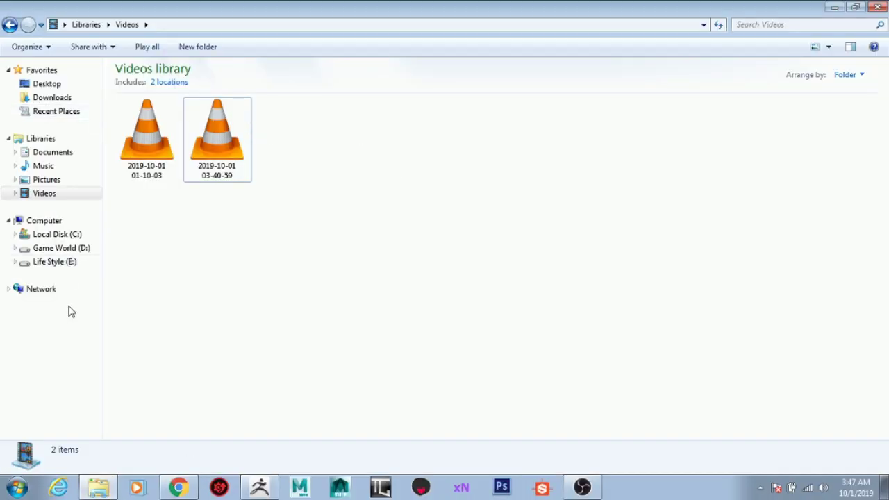
click(78, 266)
double_click(427, 204)
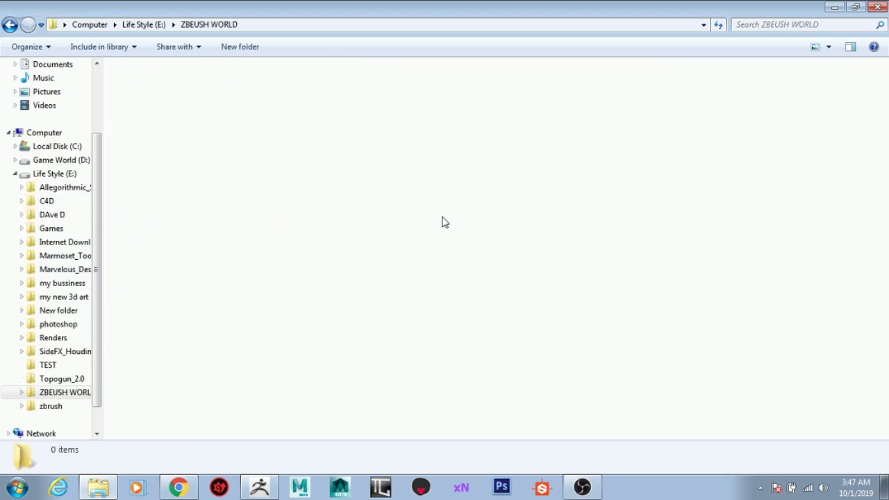
double_click(136, 67)
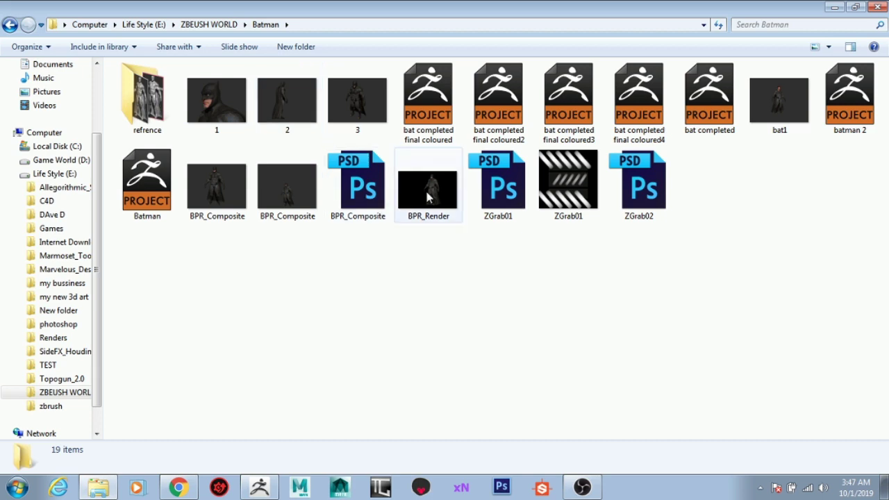
- Open bat1 maximized in Photo Viewer and zoom in on the face and eyes
double_click(780, 97)
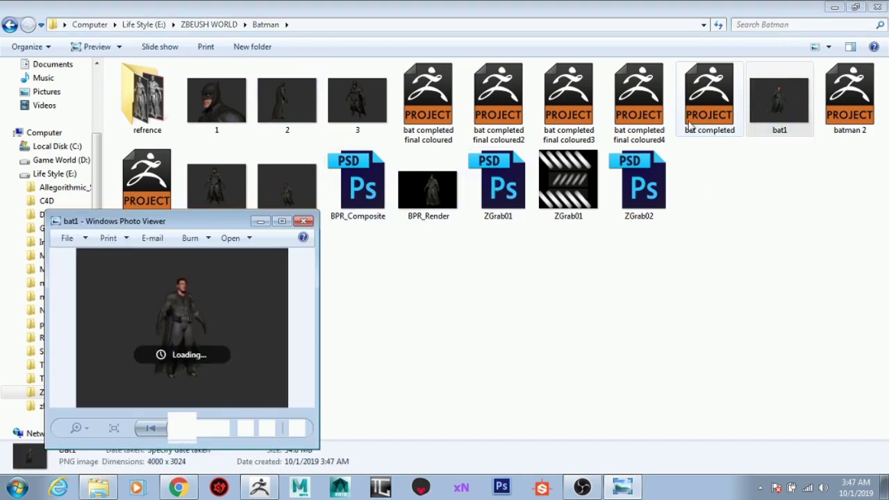
click(281, 221)
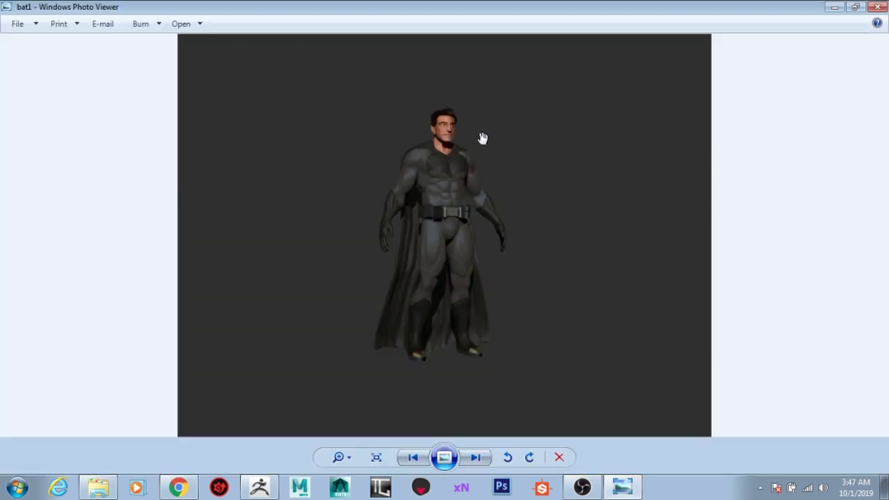
scroll(482, 136, up, 3)
scroll(482, 137, up, 2)
drag(394, 213, 439, 356)
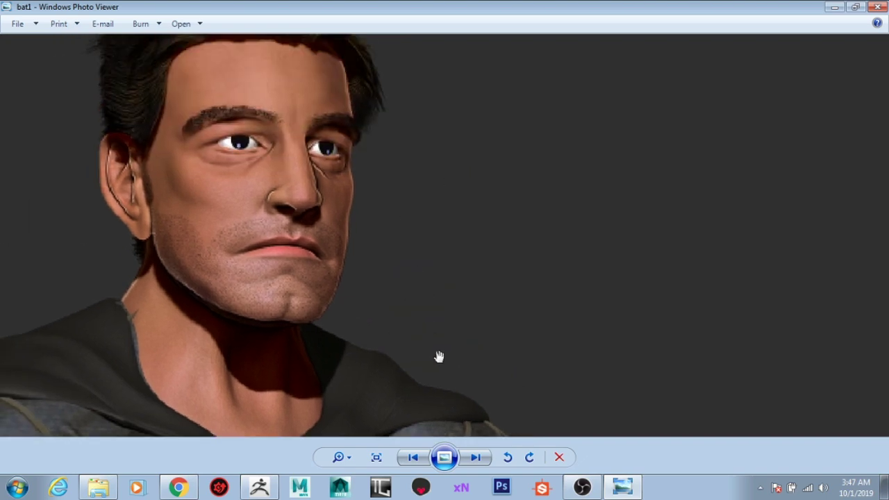
- Inspect the bat1 render's head, shoulders and legs down to the thighs
scroll(408, 322, down, 2)
drag(407, 322, 458, 282)
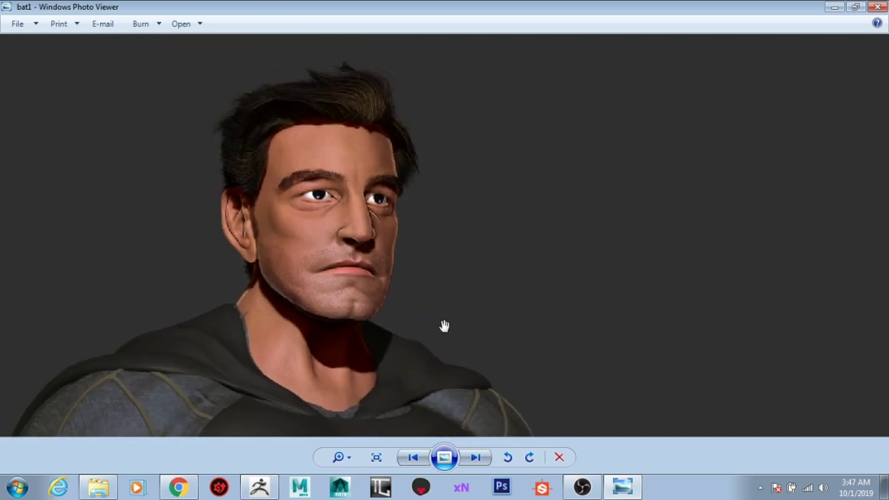
scroll(478, 237, down, 1)
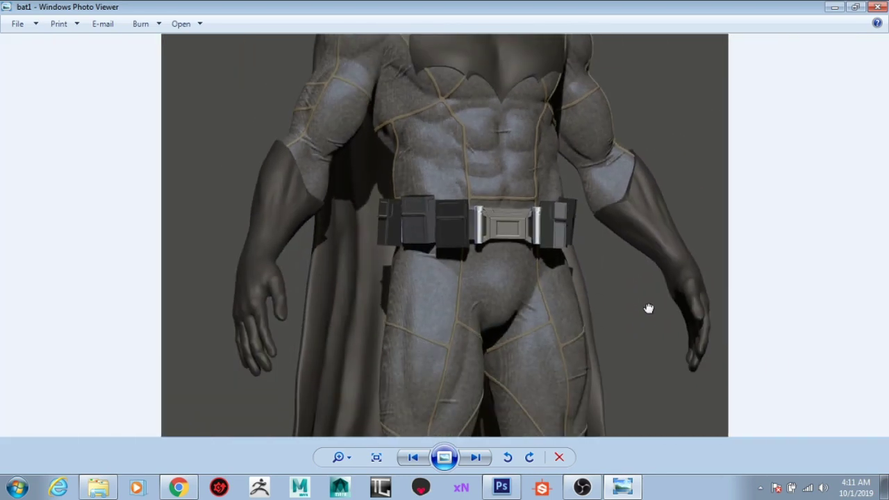
mouse_move(648, 308)
mouse_down()
mouse_move(615, 323)
mouse_move(605, 242)
mouse_move(579, 382)
mouse_up()
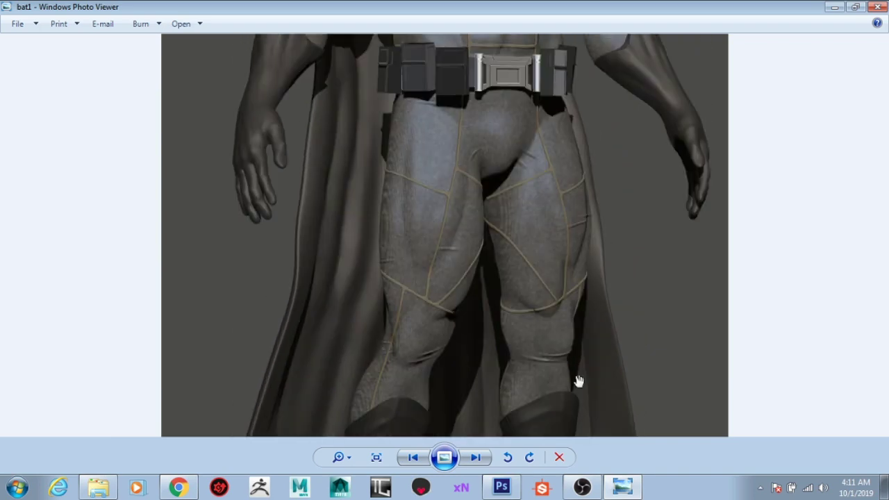
scroll(579, 381, down, 5)
scroll(487, 223, up, 2)
scroll(479, 229, up, 2)
scroll(502, 201, up, 2)
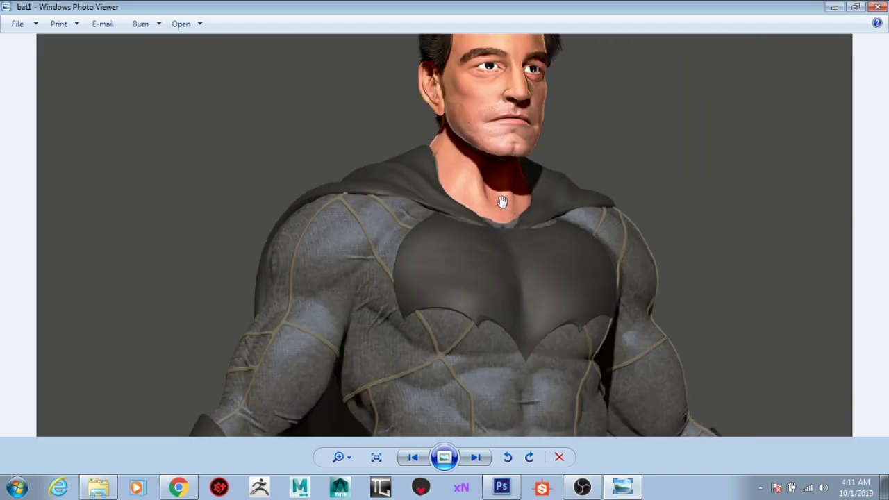
scroll(502, 202, down, 3)
scroll(517, 229, down, 2)
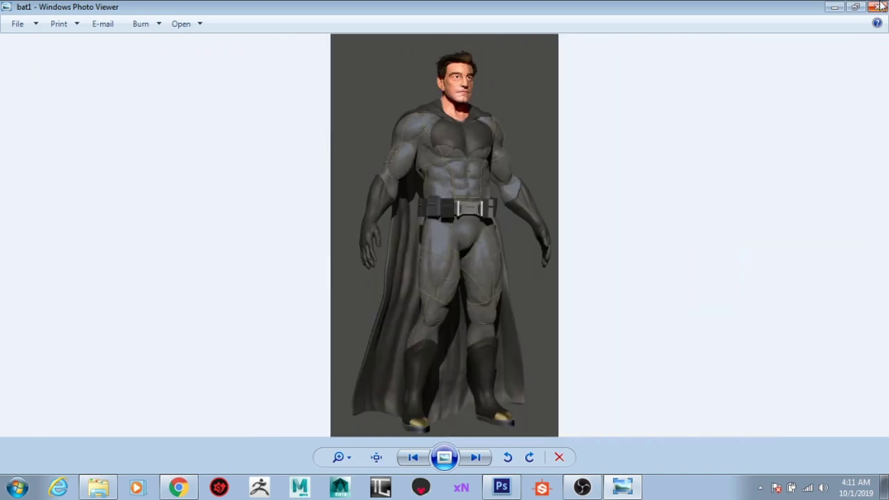
- Close bat1, stop the screen recording, and show render 3 centred on the cowl
click(875, 7)
click(597, 489)
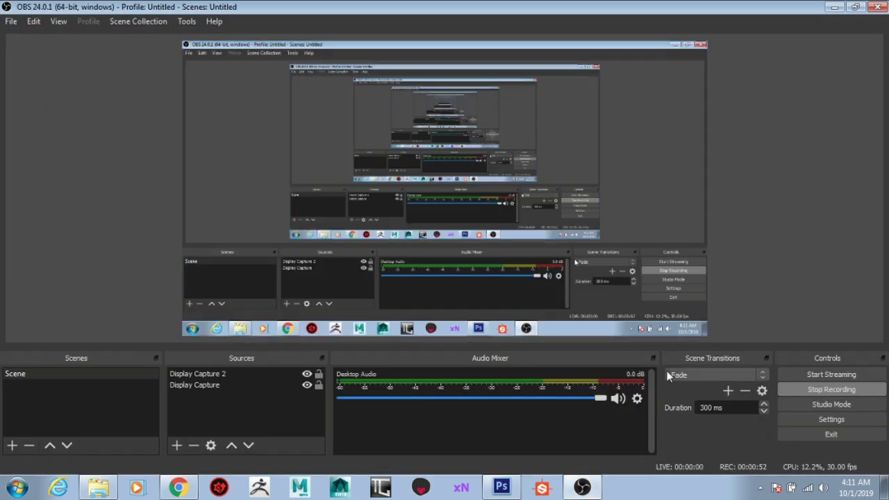
click(816, 393)
click(587, 489)
mouse_move(492, 238)
mouse_down()
mouse_move(452, 252)
mouse_move(528, 395)
mouse_move(516, 367)
mouse_move(512, 272)
mouse_move(530, 300)
mouse_move(528, 401)
mouse_up()
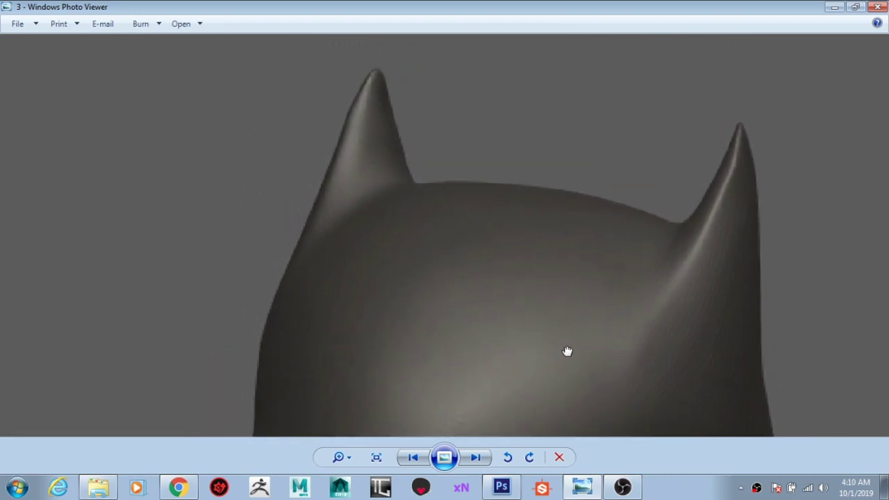
drag(568, 353, 565, 207)
drag(568, 328, 546, 125)
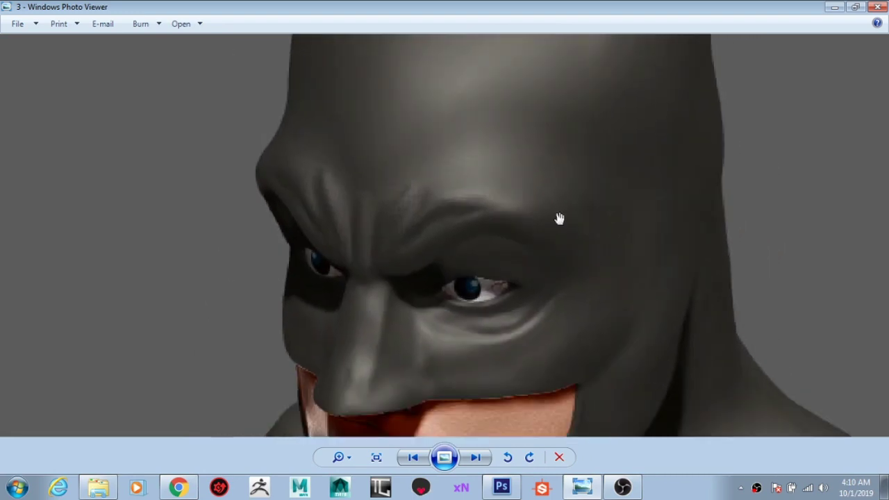
drag(562, 218, 558, 160)
drag(539, 302, 521, 135)
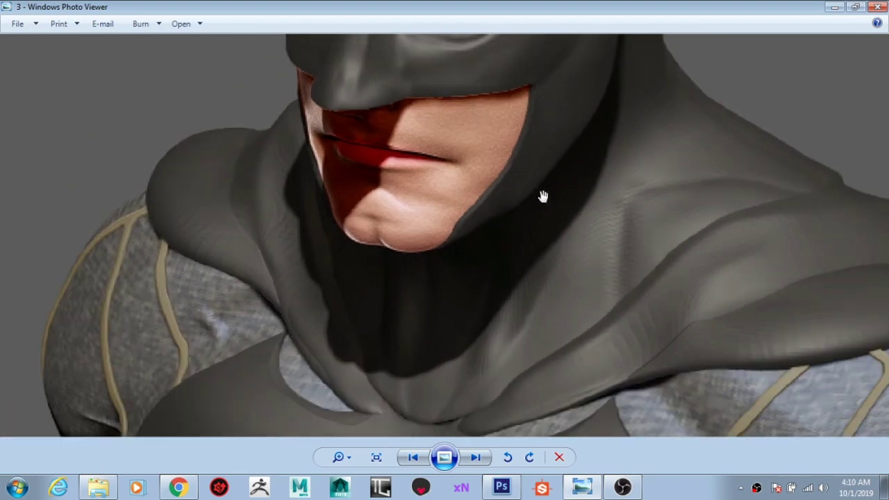
mouse_move(552, 420)
mouse_down()
mouse_move(562, 153)
mouse_move(560, 213)
mouse_move(582, 192)
mouse_up()
drag(581, 333, 581, 215)
mouse_move(625, 389)
mouse_down()
mouse_move(616, 318)
mouse_move(667, 282)
mouse_move(659, 298)
mouse_move(746, 282)
mouse_up()
mouse_move(389, 160)
mouse_down()
mouse_move(589, 230)
mouse_move(665, 312)
mouse_move(653, 152)
mouse_up()
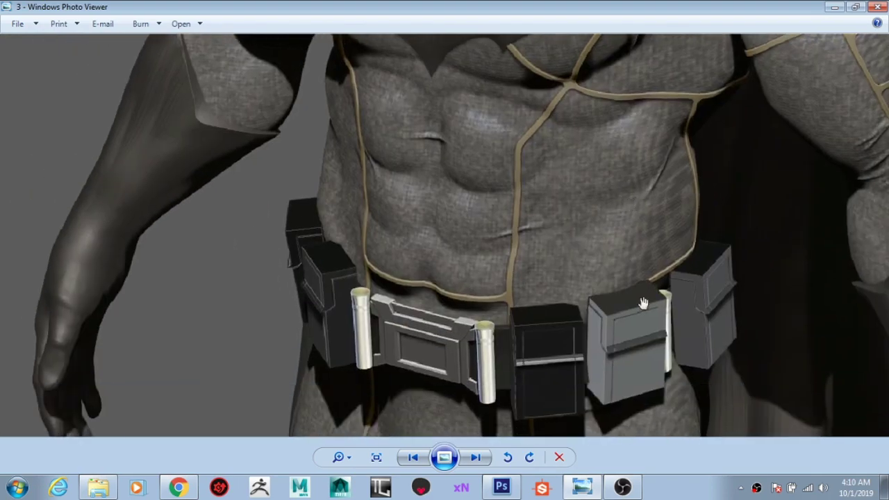
mouse_move(635, 362)
mouse_down()
mouse_move(632, 264)
mouse_move(633, 310)
mouse_move(599, 248)
mouse_move(581, 307)
mouse_up()
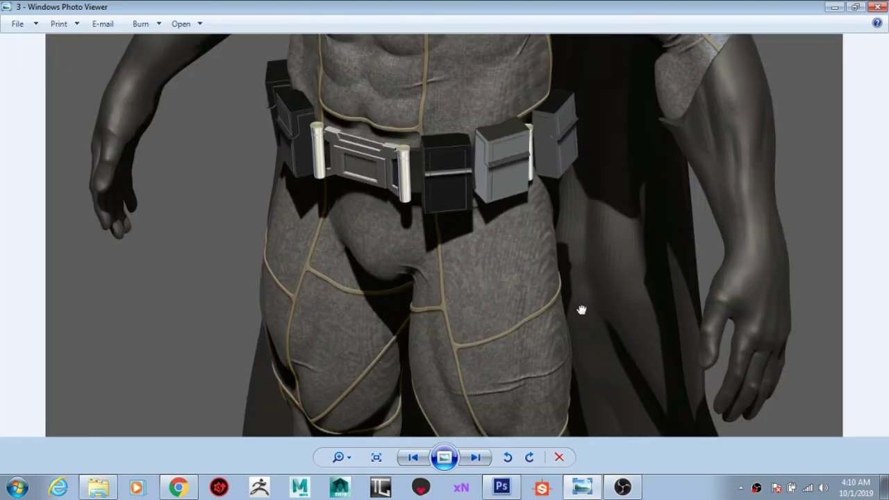
drag(597, 430, 587, 195)
drag(589, 299, 591, 188)
drag(602, 264, 605, 185)
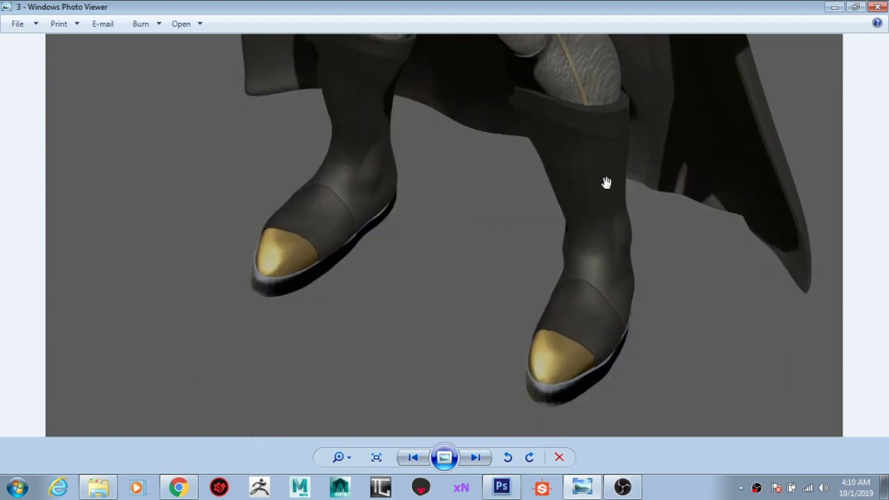
scroll(607, 194, down, 2)
scroll(577, 202, down, 2)
scroll(535, 200, down, 1)
drag(521, 199, 526, 363)
scroll(486, 292, down, 2)
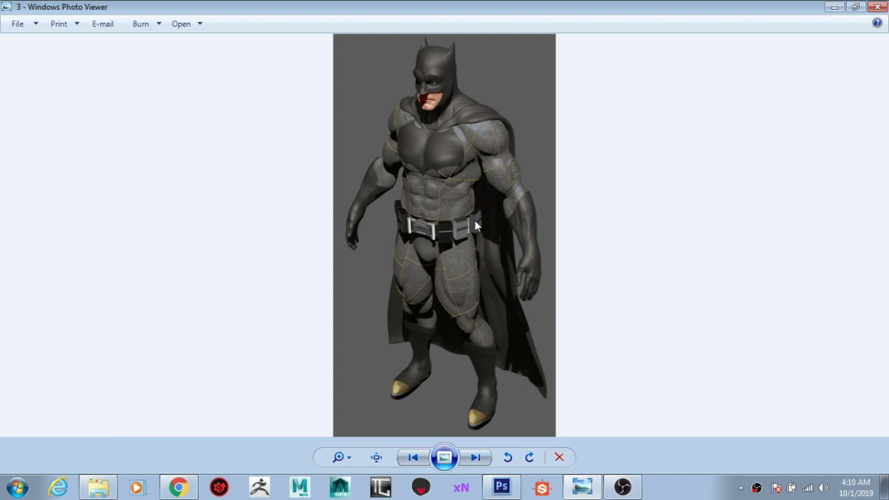